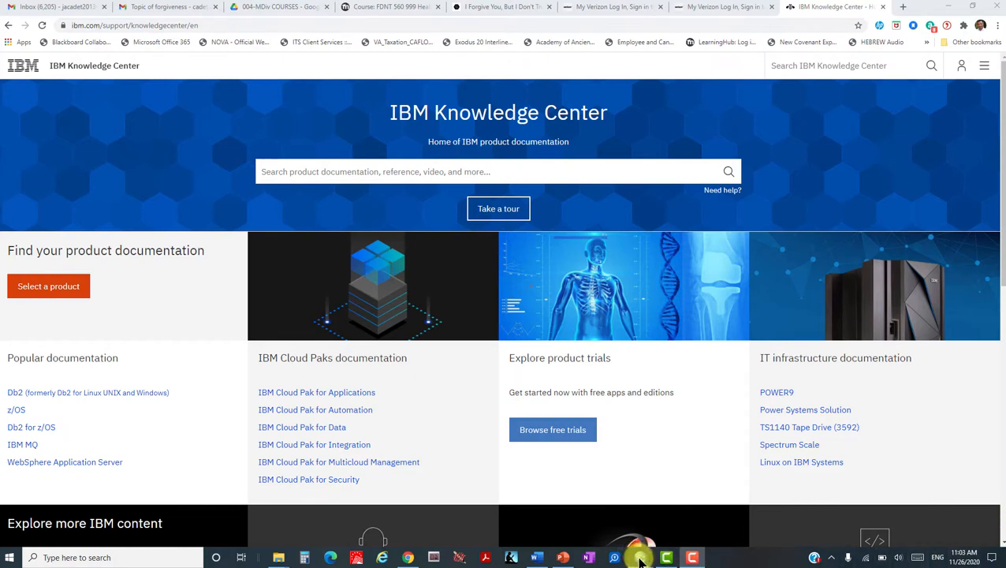
# Switch to the SPSS Statistics Viewer output window and examine the Statistics summary and all the frequency tables
pyautogui.moveTo(641, 559)
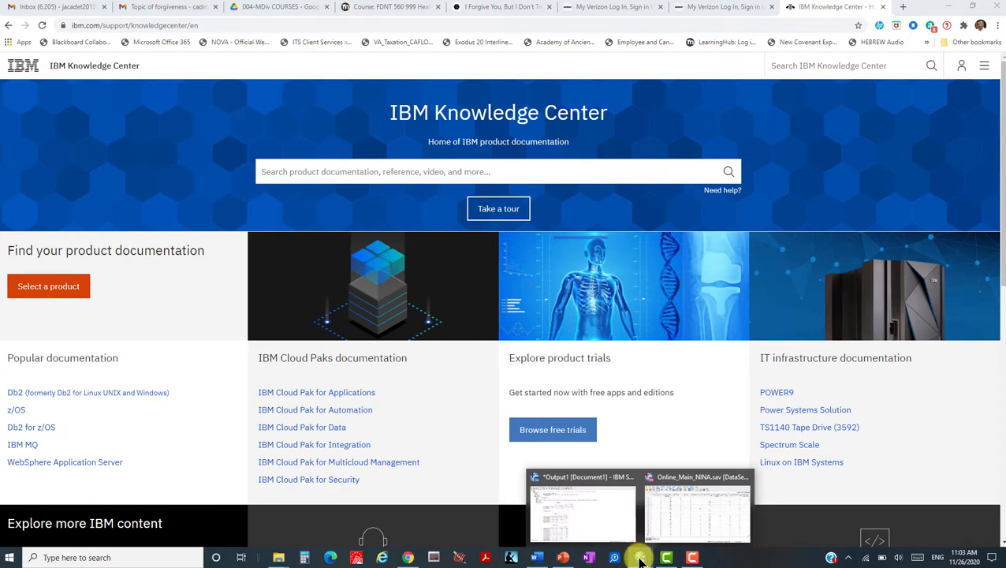
pyautogui.click(589, 522)
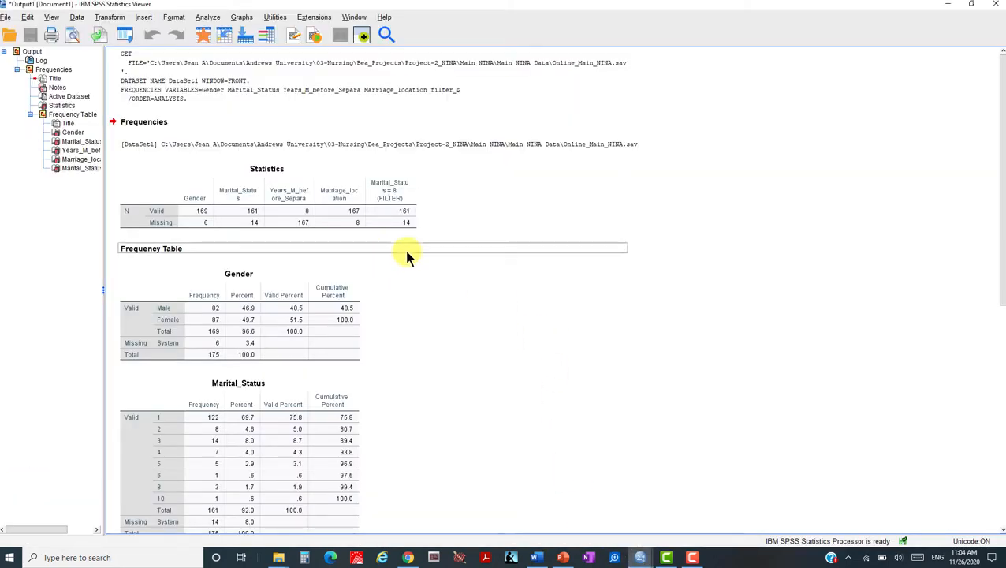
pyautogui.scroll(-8, 407, 254)
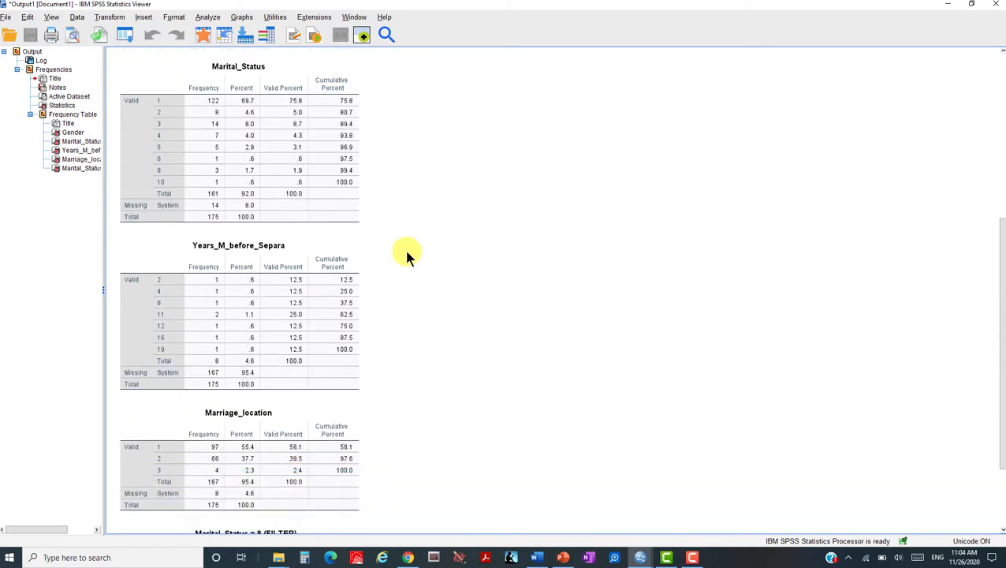
pyautogui.scroll(-3, 407, 254)
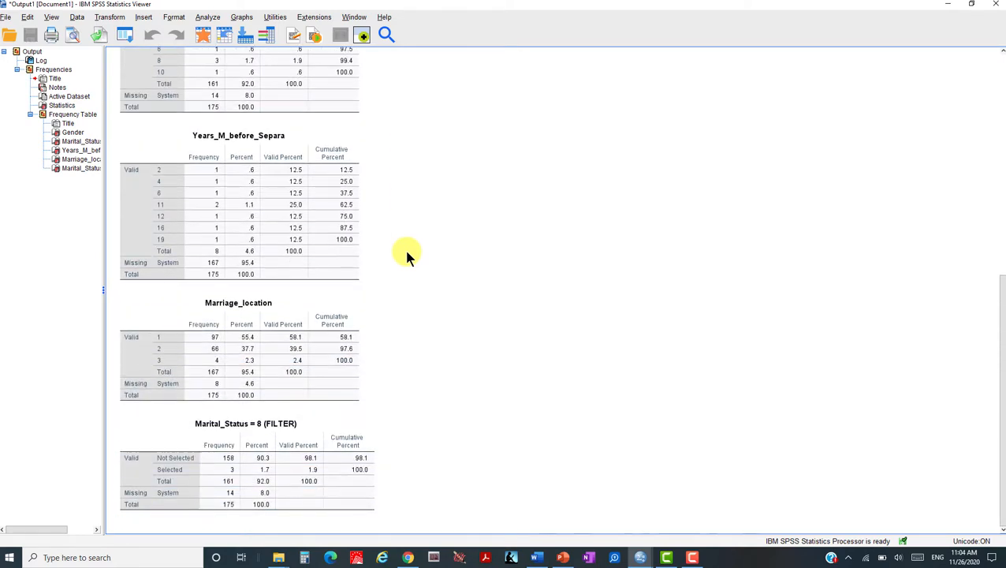
pyautogui.scroll(4, 407, 254)
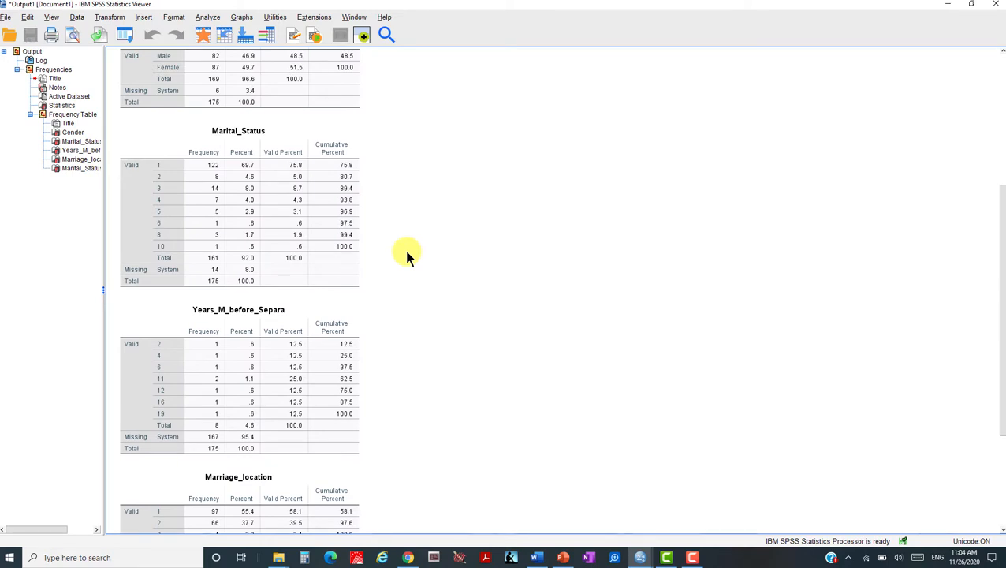
pyautogui.scroll(5, 407, 254)
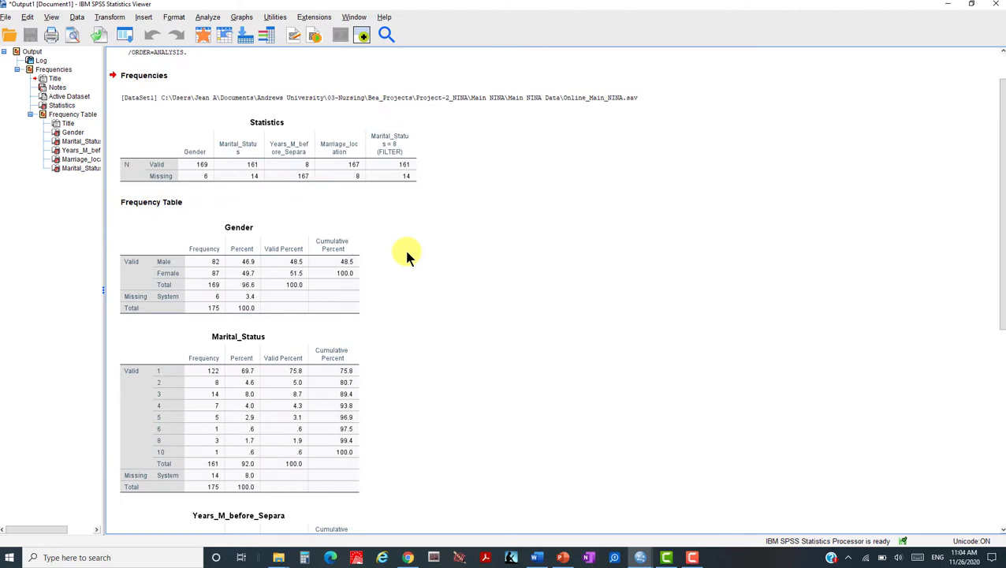
pyautogui.scroll(-8, 407, 254)
pyautogui.scroll(5, 396, 272)
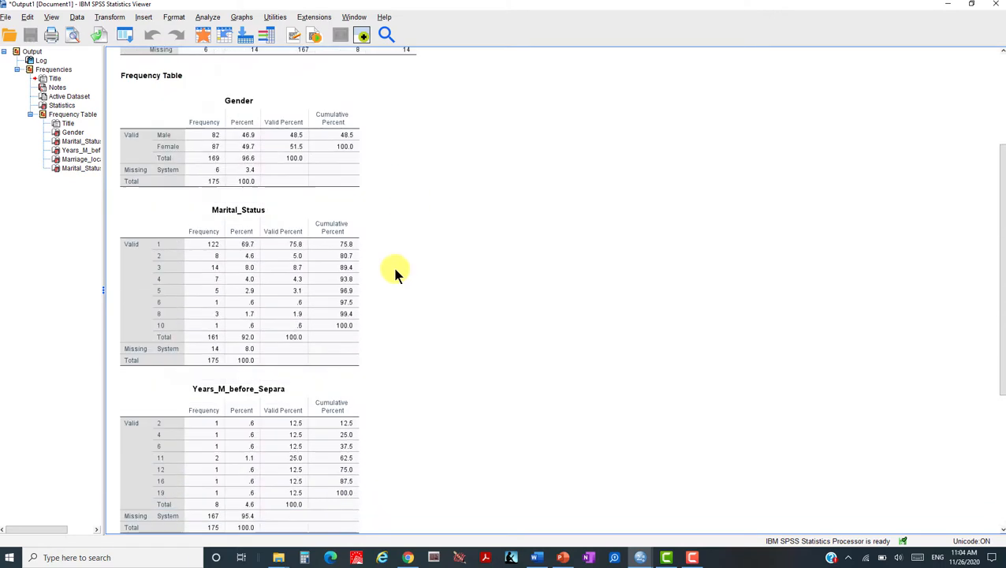
pyautogui.scroll(4, 396, 273)
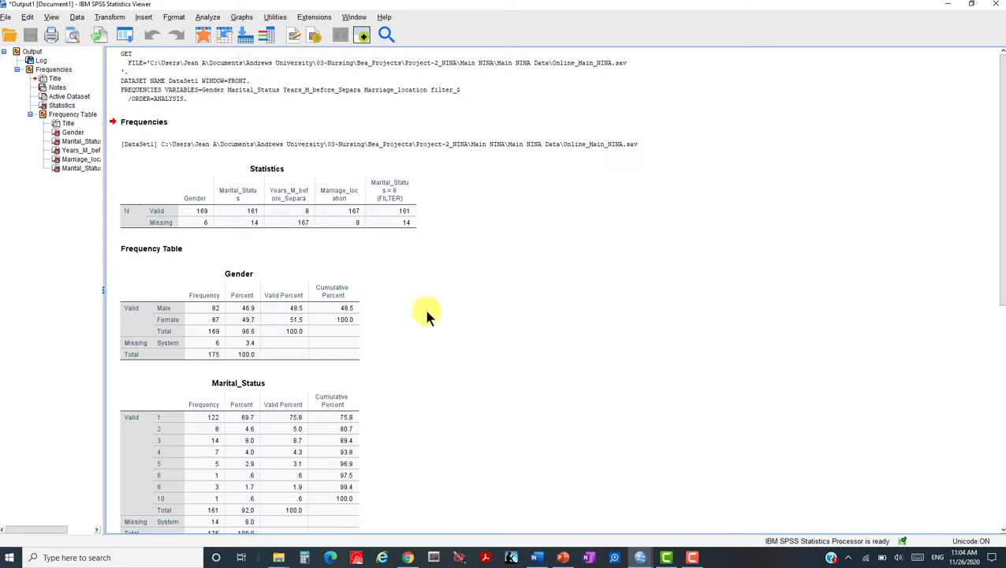
pyautogui.click(332, 294)
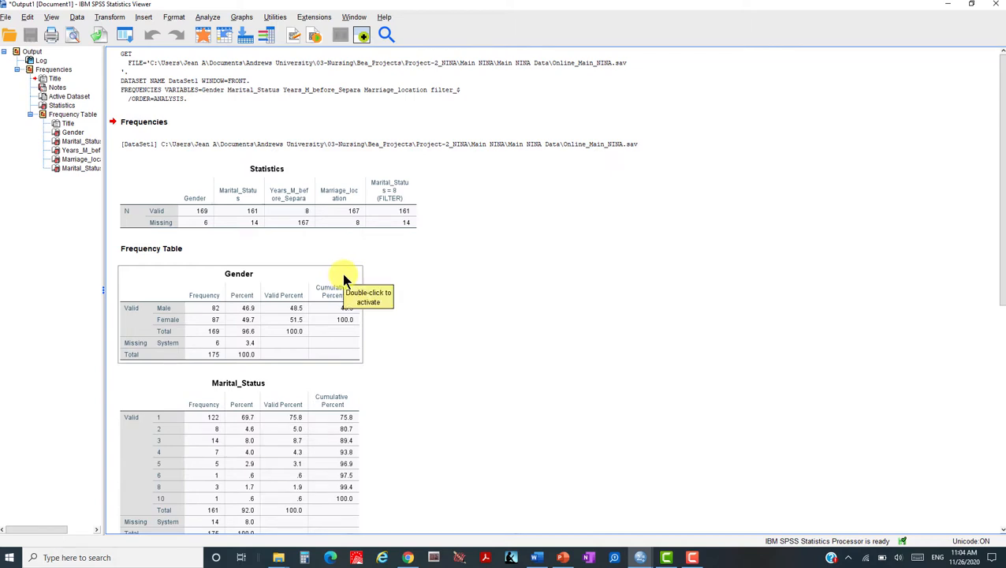
pyautogui.scroll(-10, 639, 302)
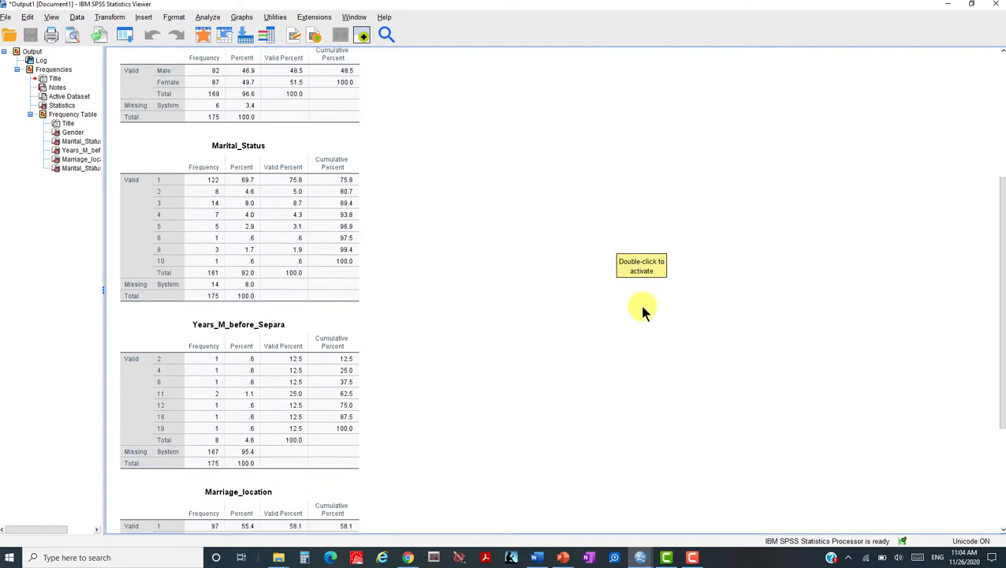
pyautogui.scroll(15, 643, 309)
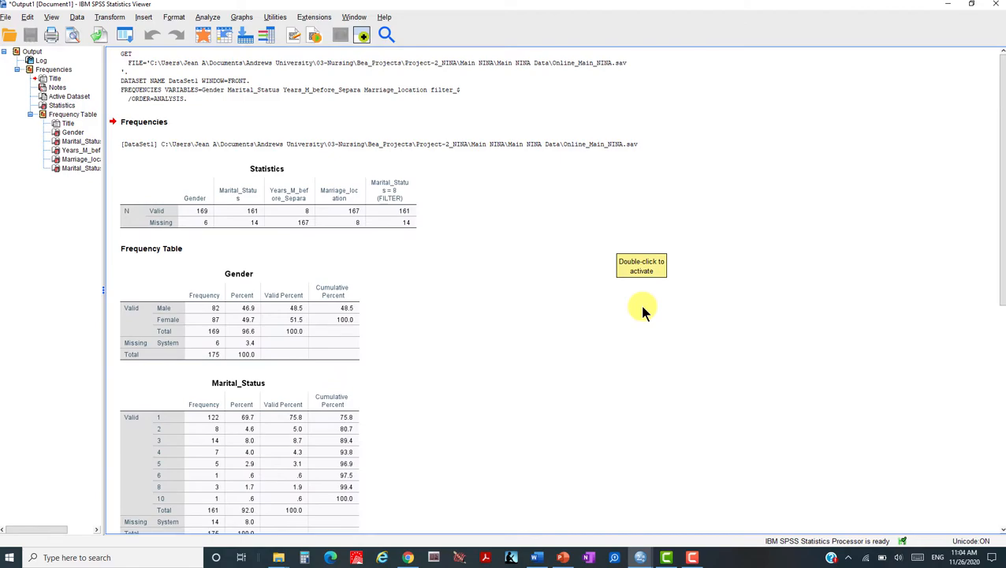
pyautogui.click(316, 93)
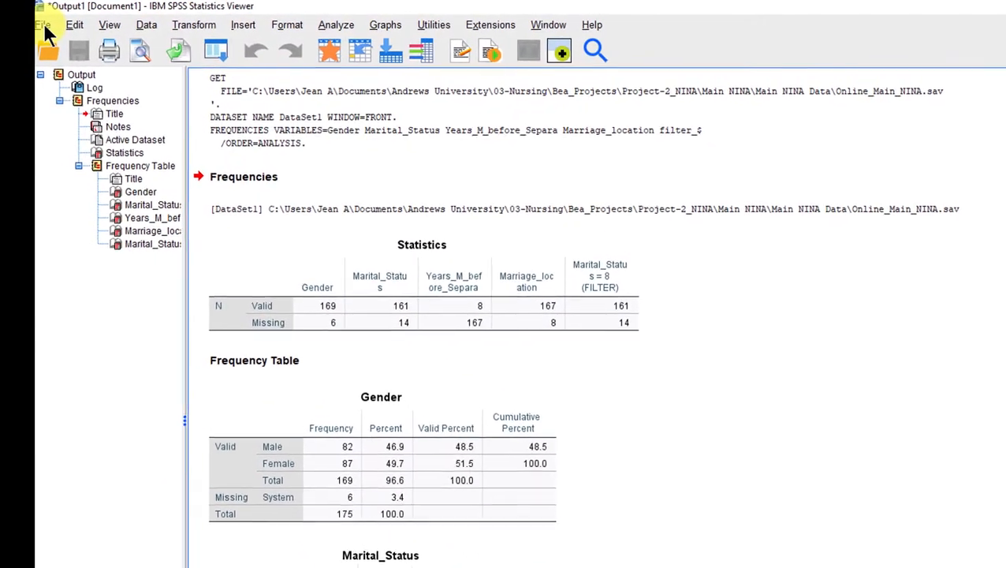
# Start exporting all of the output, reviewing the available document types and keeping Excel 2007 and Higher (*.xlsx)
pyautogui.click(41, 24)
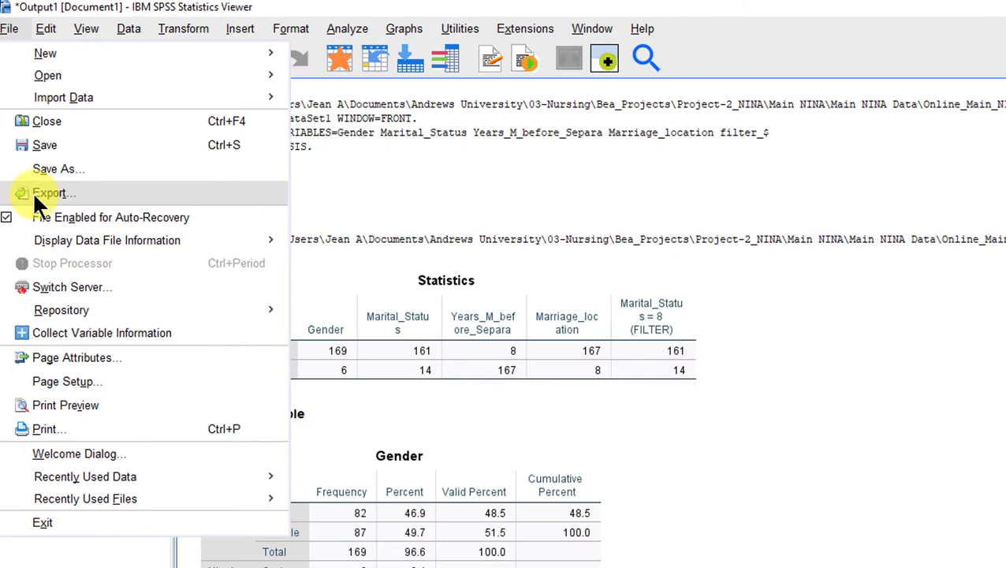
pyautogui.click(49, 194)
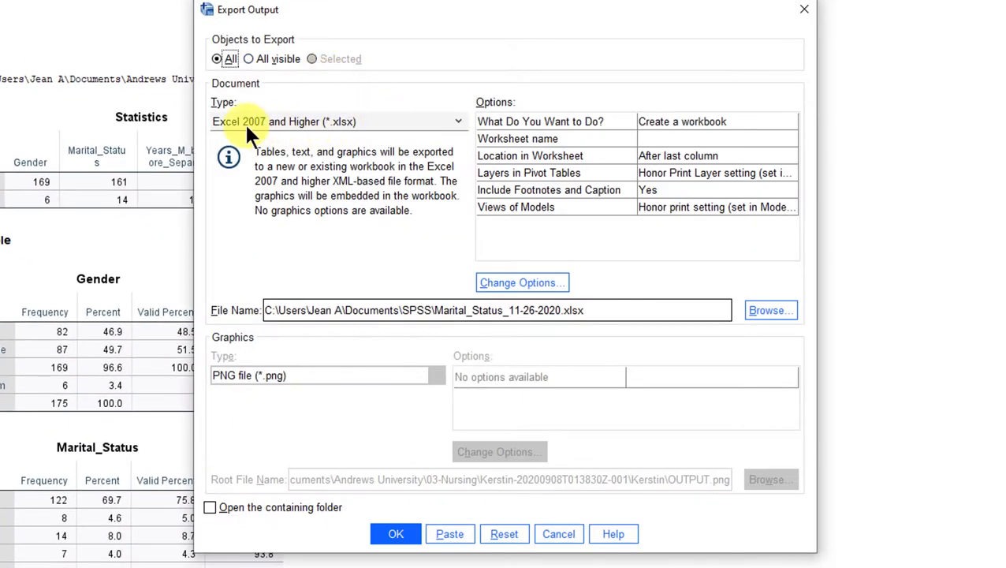
pyautogui.click(458, 123)
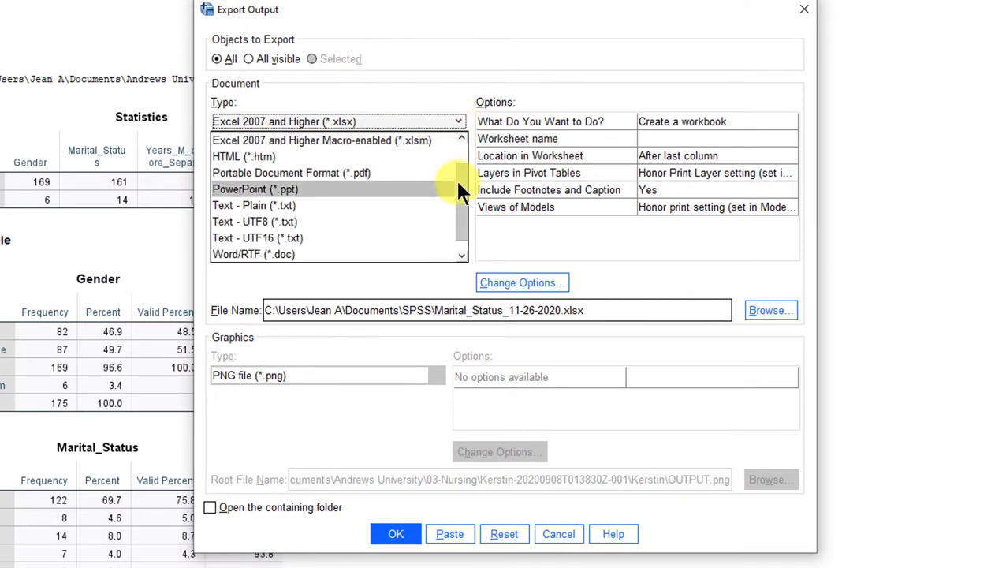
pyautogui.scroll(1, 454, 178)
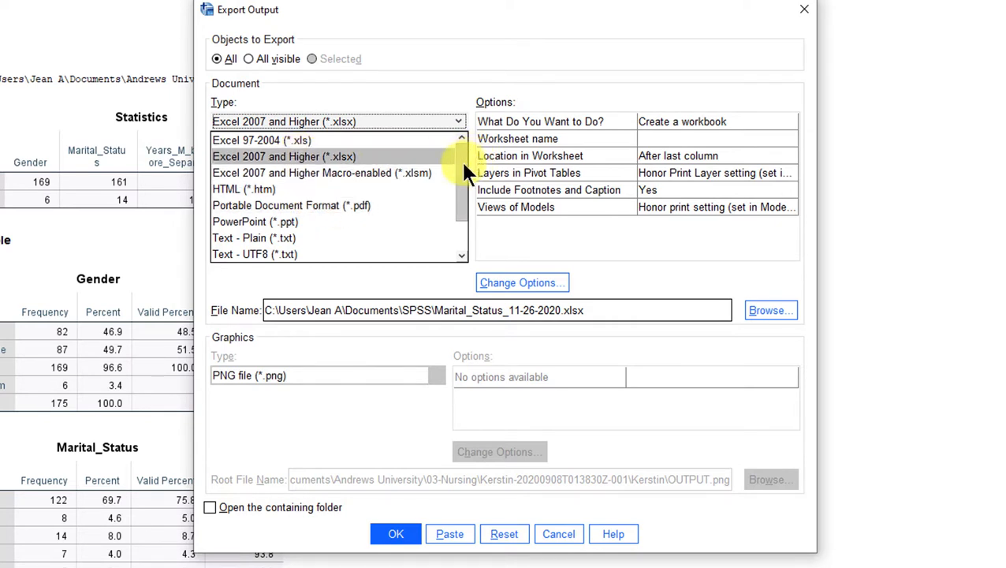
pyautogui.moveTo(463, 164)
pyautogui.mouseDown()
pyautogui.moveTo(460, 193)
pyautogui.moveTo(462, 154)
pyautogui.mouseUp()
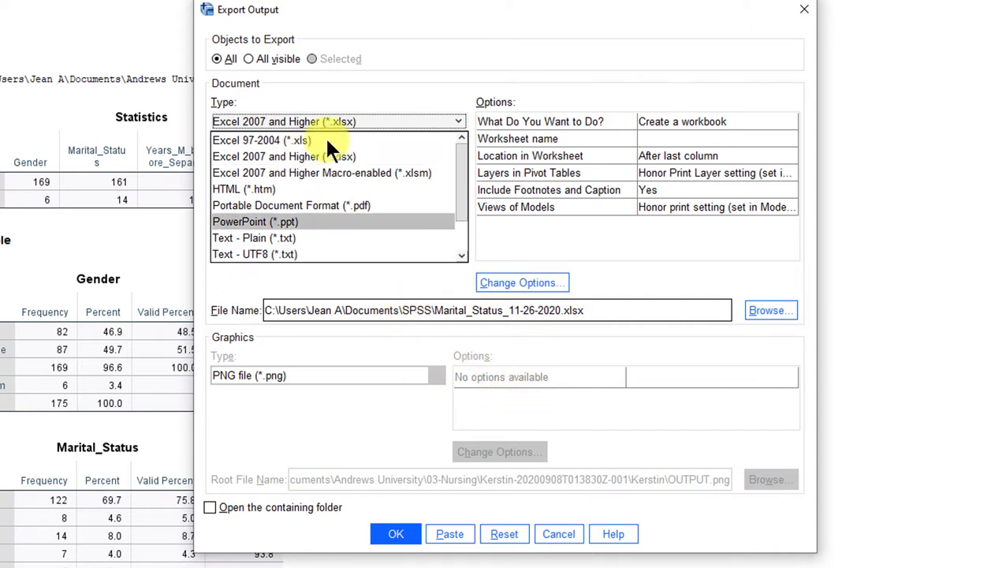
# Browse for the export file's location and open the Florence folder inside Documents
pyautogui.click(769, 311)
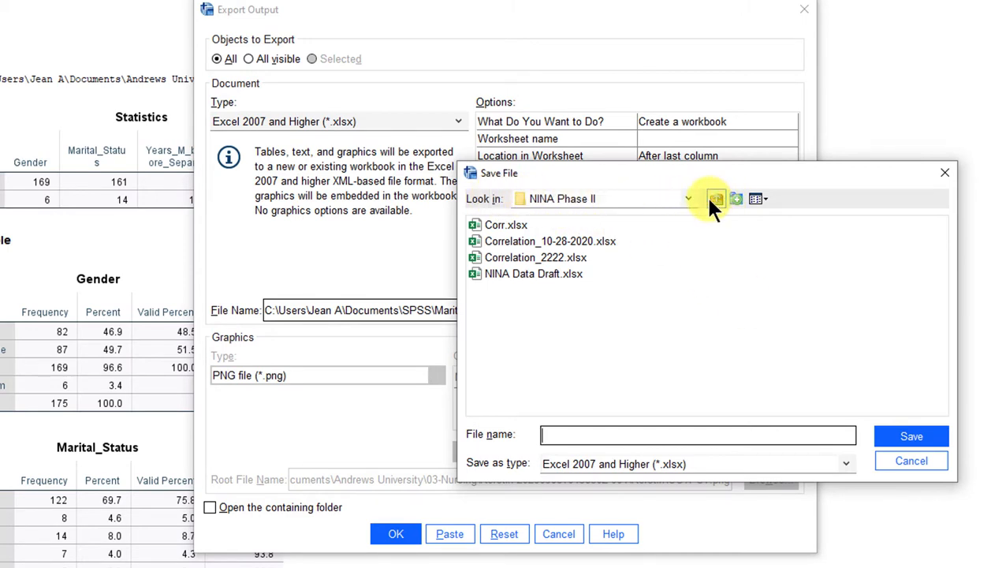
pyautogui.click(686, 198)
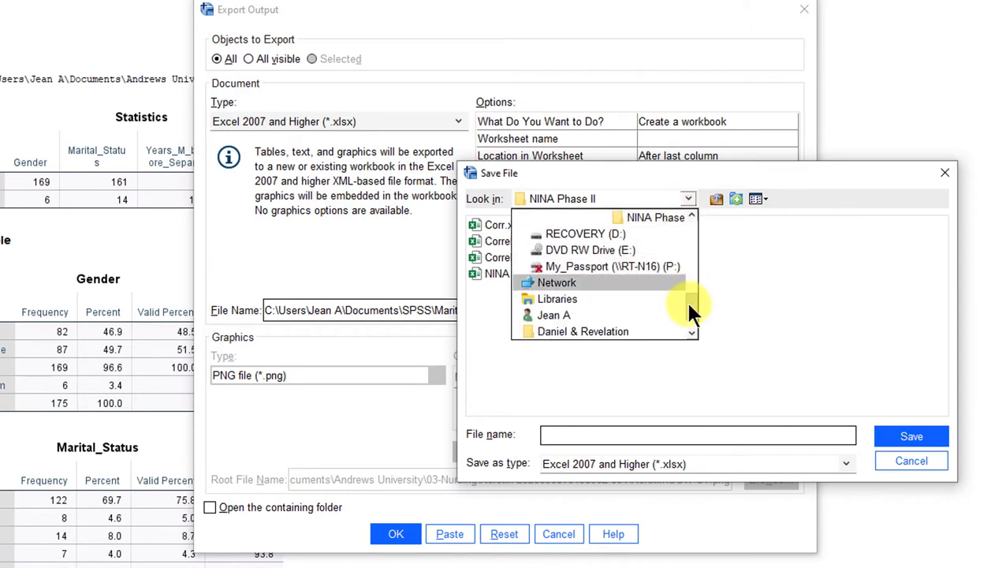
pyautogui.moveTo(690, 302); pyautogui.dragTo(688, 278)
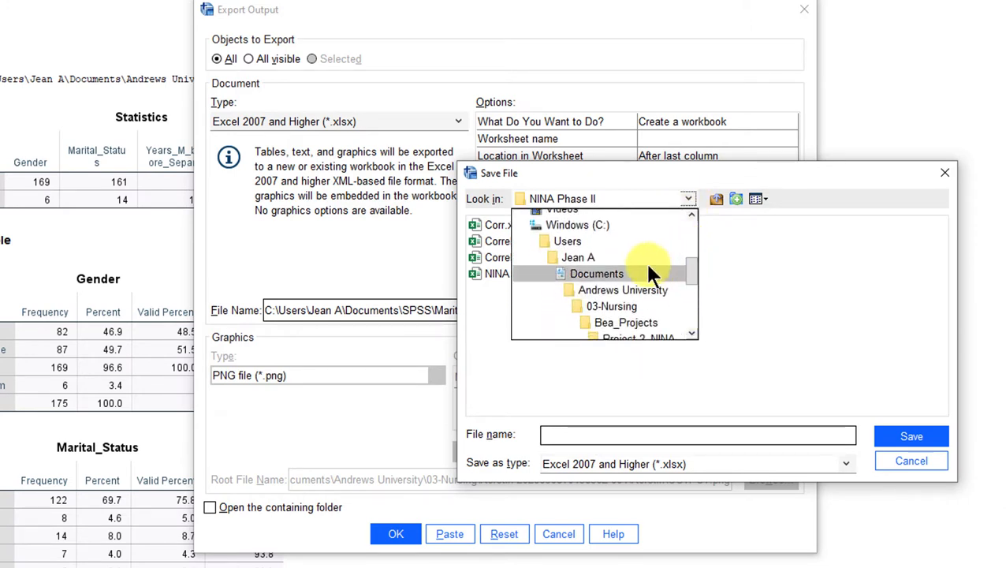
pyautogui.click(603, 274)
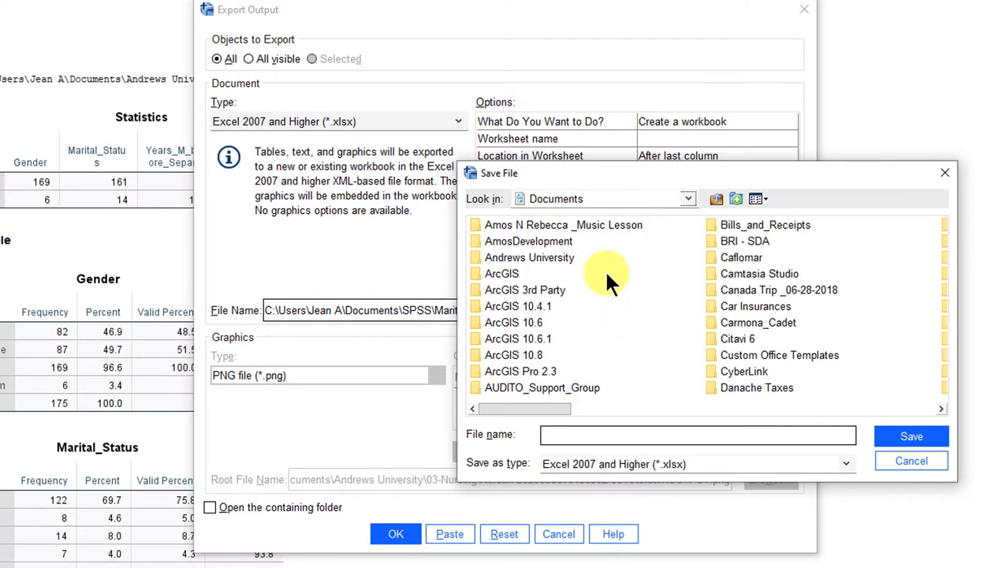
pyautogui.moveTo(539, 405); pyautogui.dragTo(618, 438)
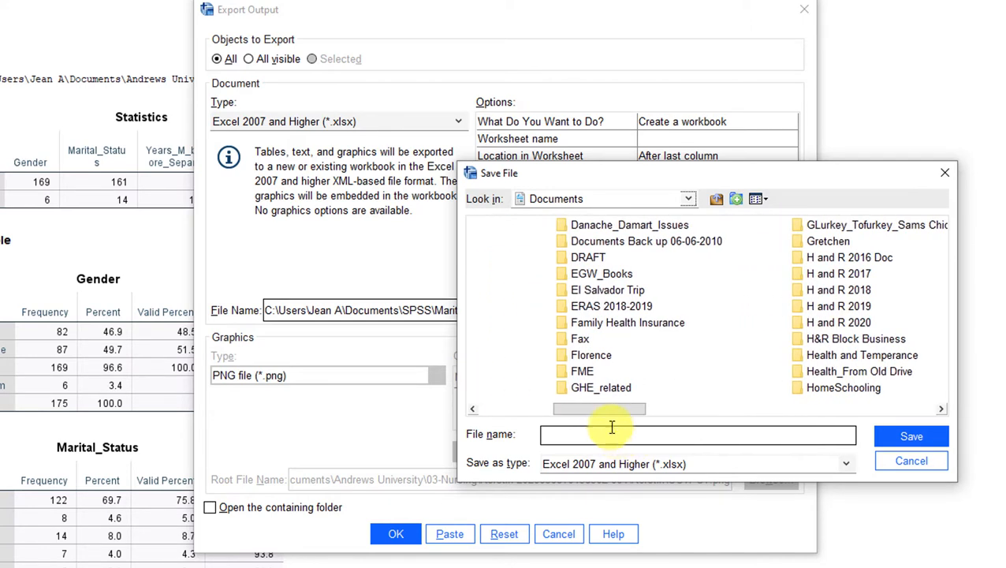
pyautogui.doubleClick(560, 355)
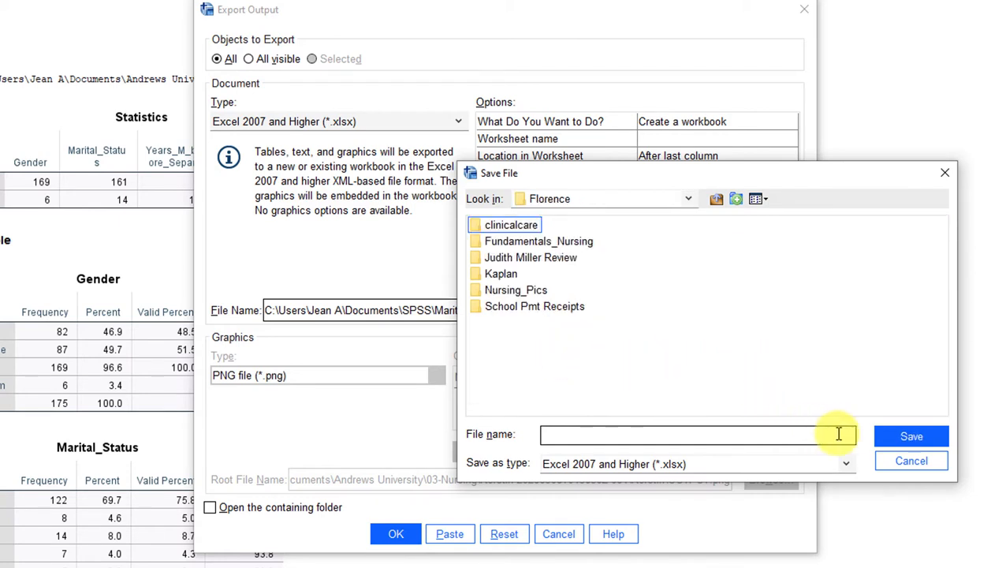
# Name the export file Output_Nov 2020, save that name and run the export of all output
pyautogui.click(693, 437)
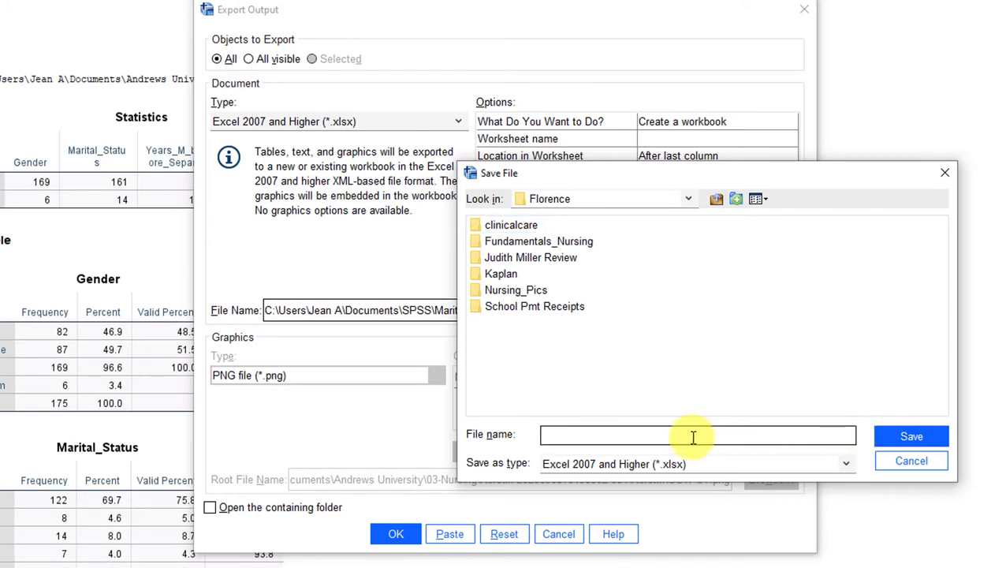
pyautogui.write('Output_Nov 2020')
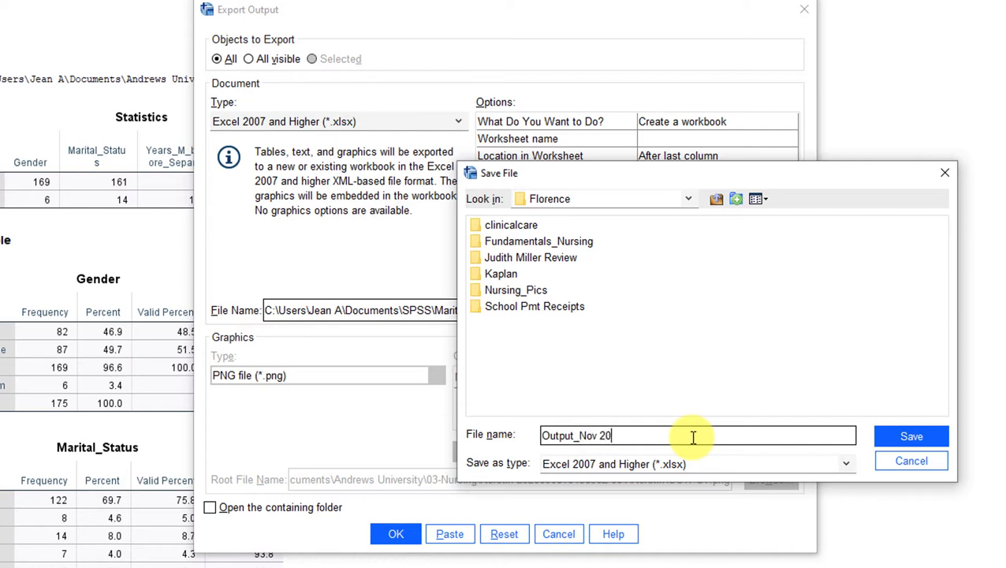
pyautogui.click(907, 438)
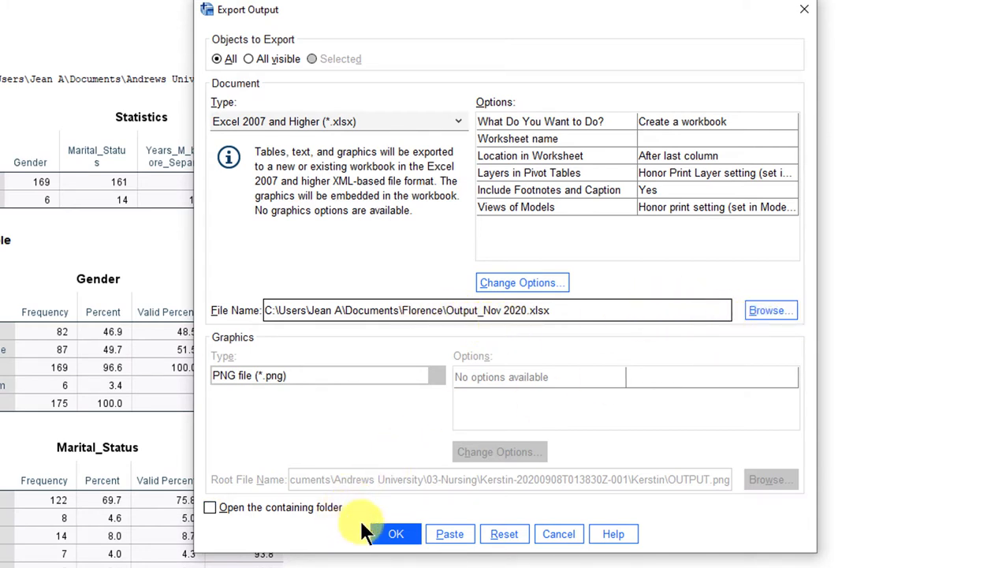
pyautogui.click(393, 536)
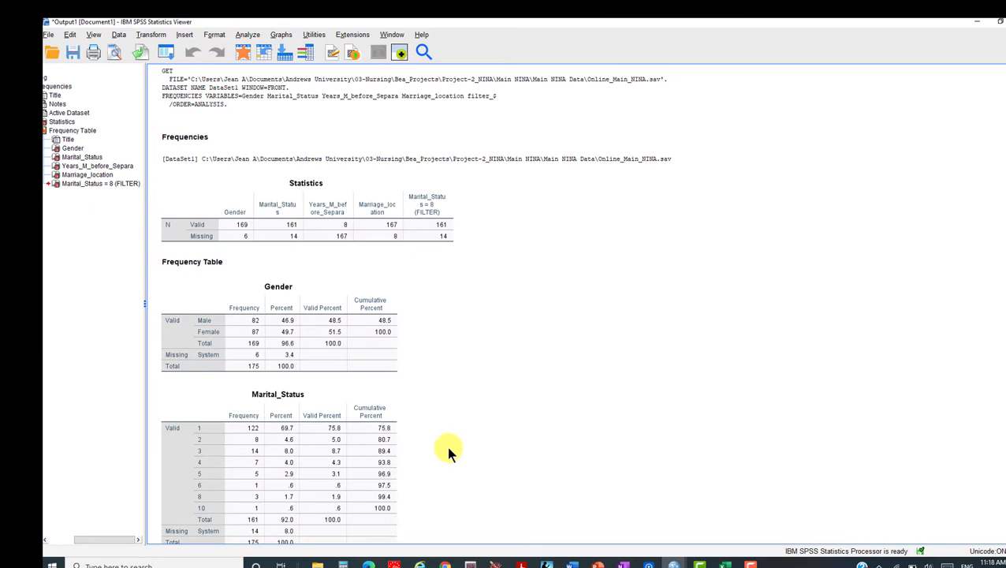
# Select only the Marital_Status frequency table in the output and open the export settings for it
pyautogui.scroll(-2, 448, 450)
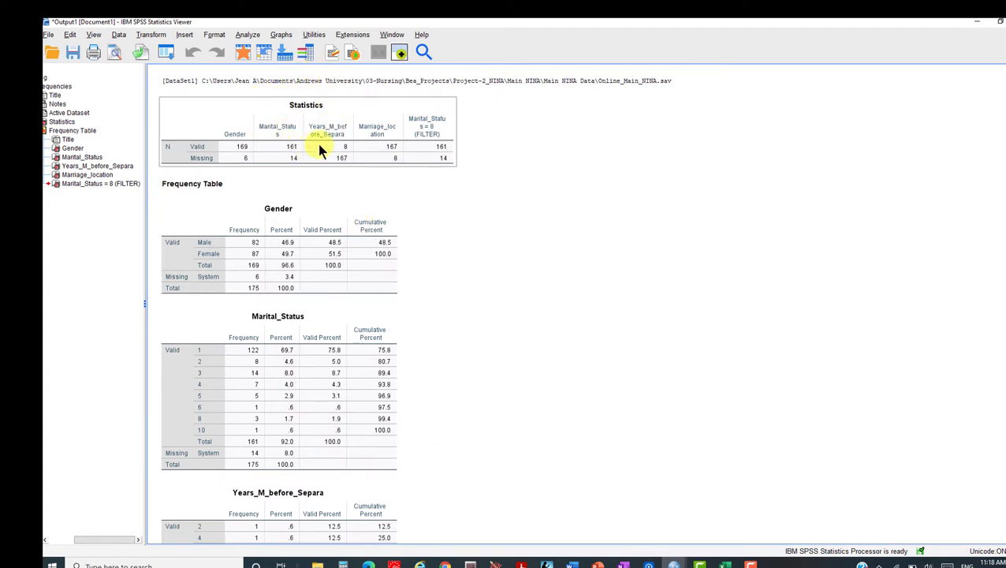
pyautogui.scroll(-2, 458, 319)
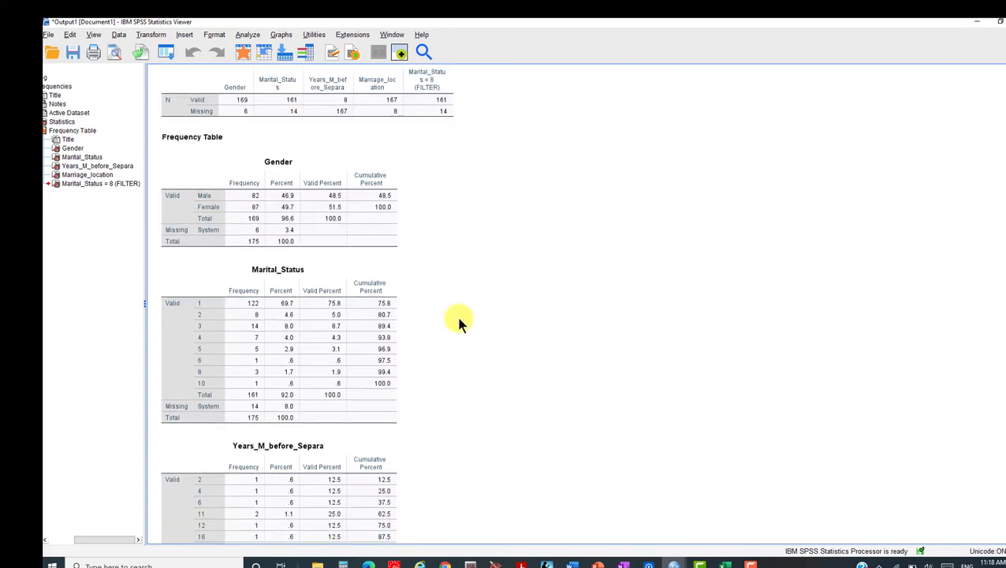
pyautogui.click(326, 303)
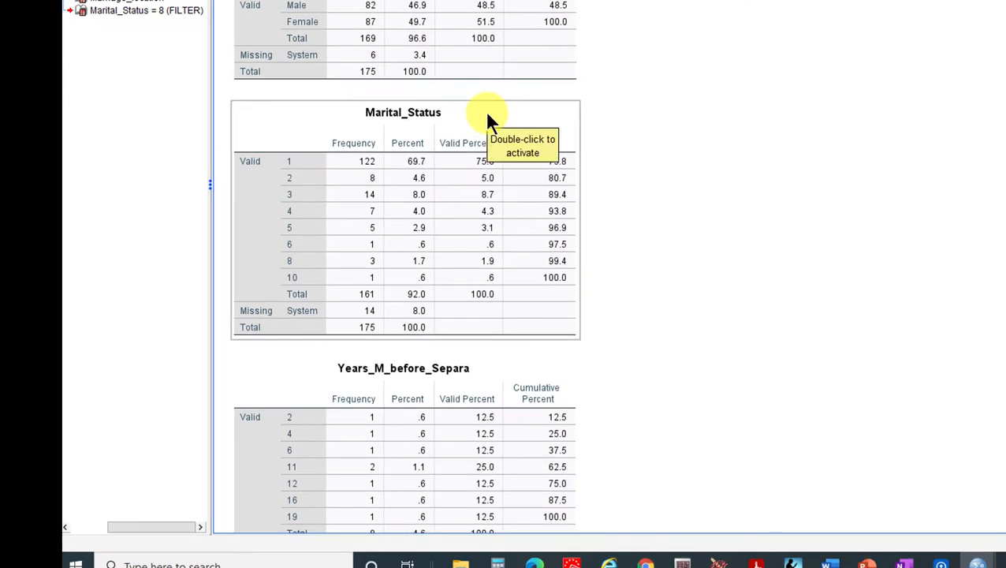
pyautogui.click(486, 116)
pyautogui.rightClick(486, 120)
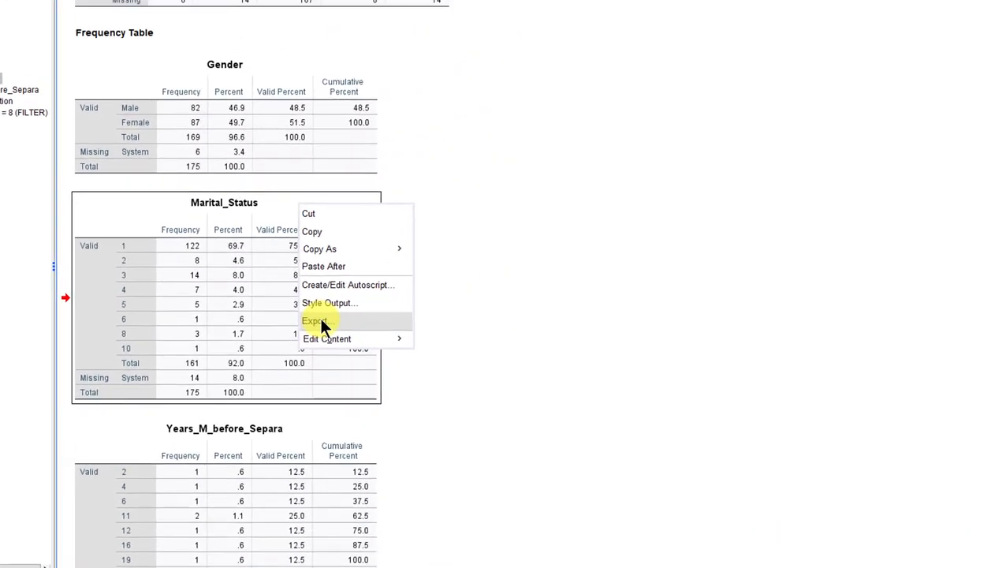
pyautogui.click(316, 321)
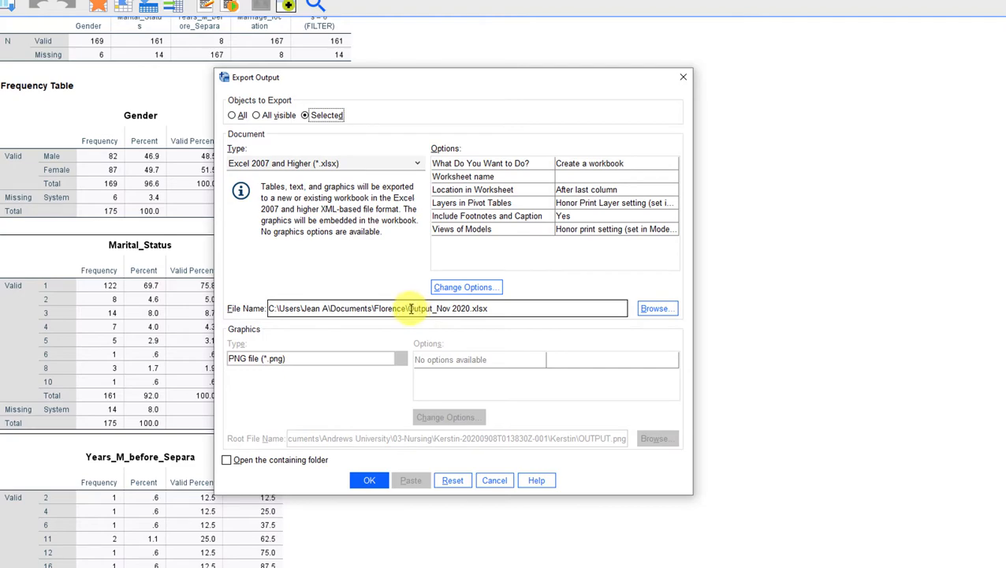
# Rename the export file Marital Status_Nov 2020.xlsx in the Florence folder and run the export of the selected table
pyautogui.moveTo(410, 309); pyautogui.dragTo(431, 311)
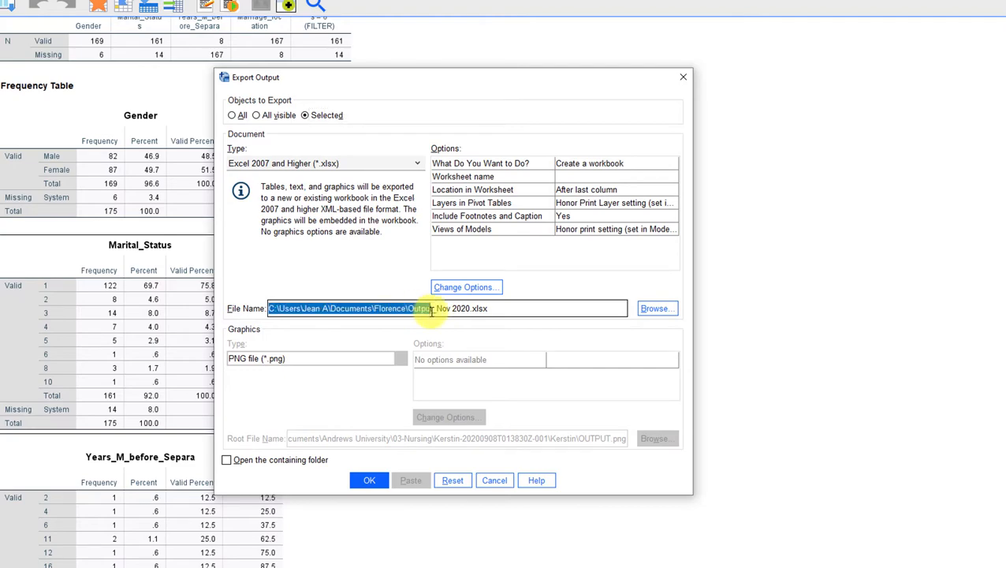
pyautogui.click(432, 309)
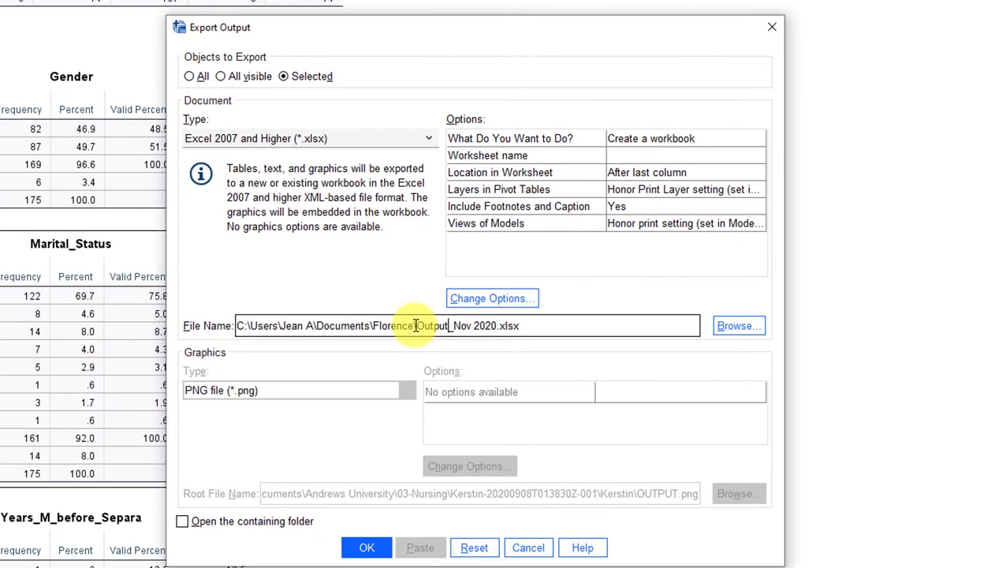
pyautogui.moveTo(418, 326); pyautogui.dragTo(455, 331)
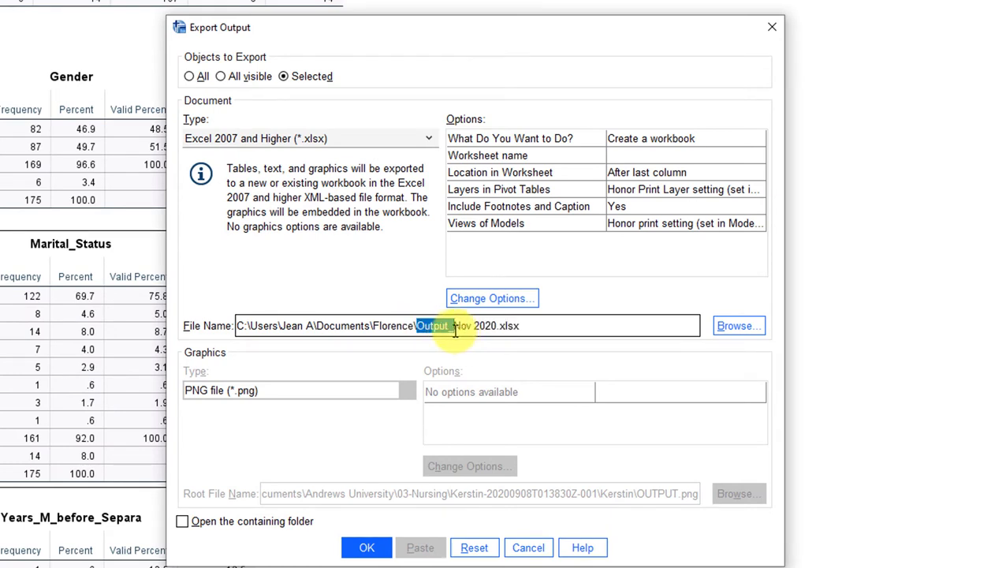
pyautogui.write('Marital_')
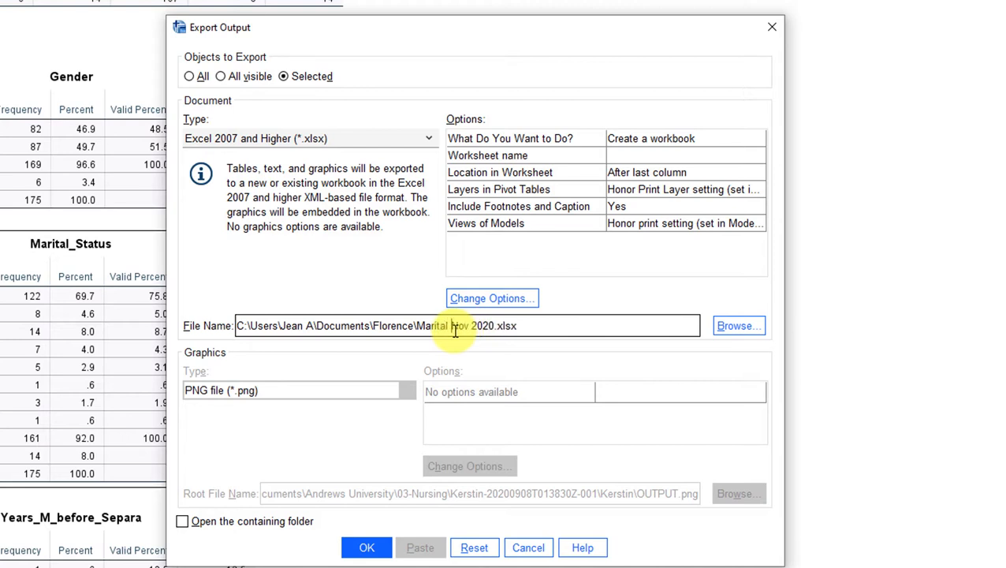
pyautogui.write('Status')
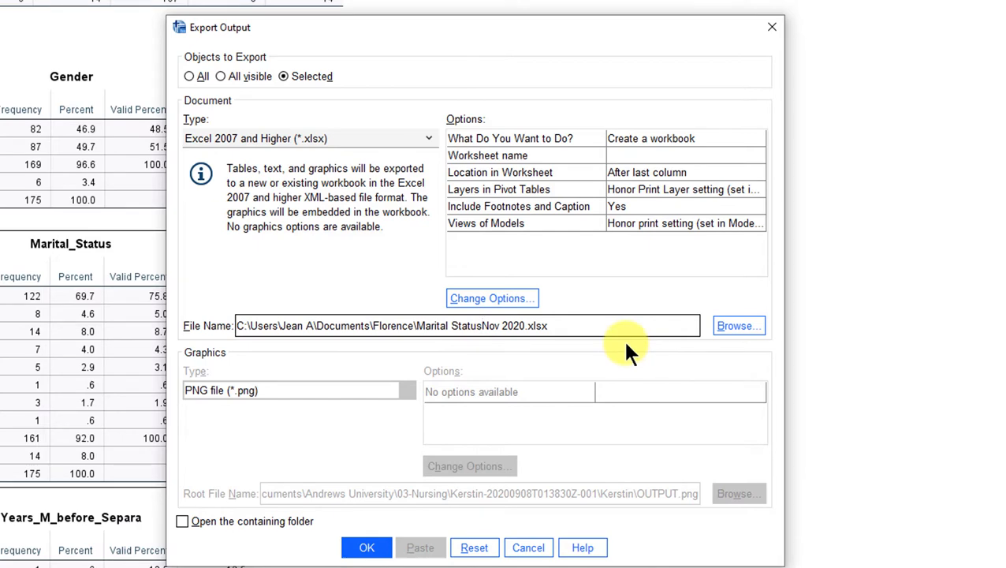
pyautogui.write('_')
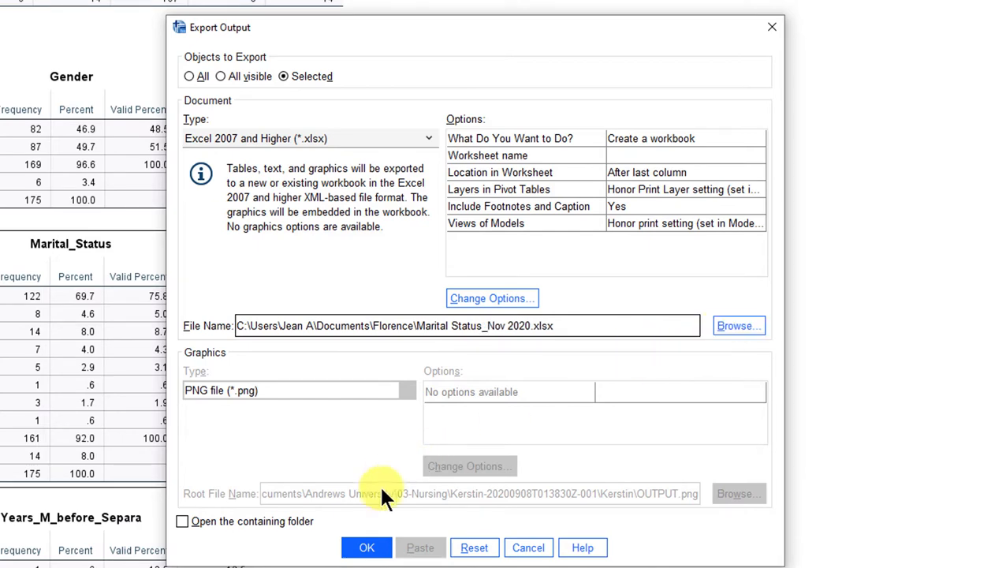
pyautogui.click(365, 550)
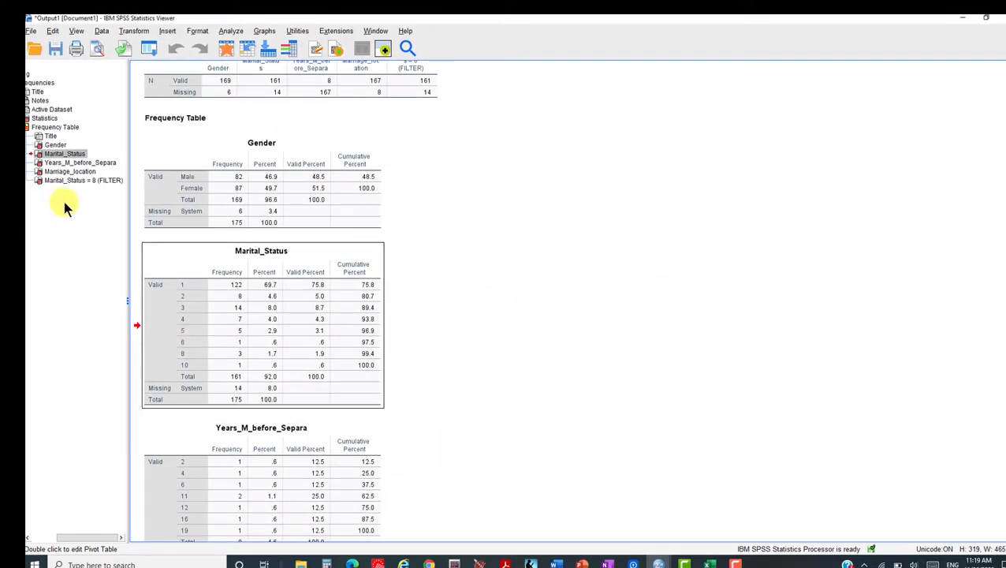
# Try selecting the Gender and Marital_Status tables together in the output contents, and clear the selection
pyautogui.click(573, 308)
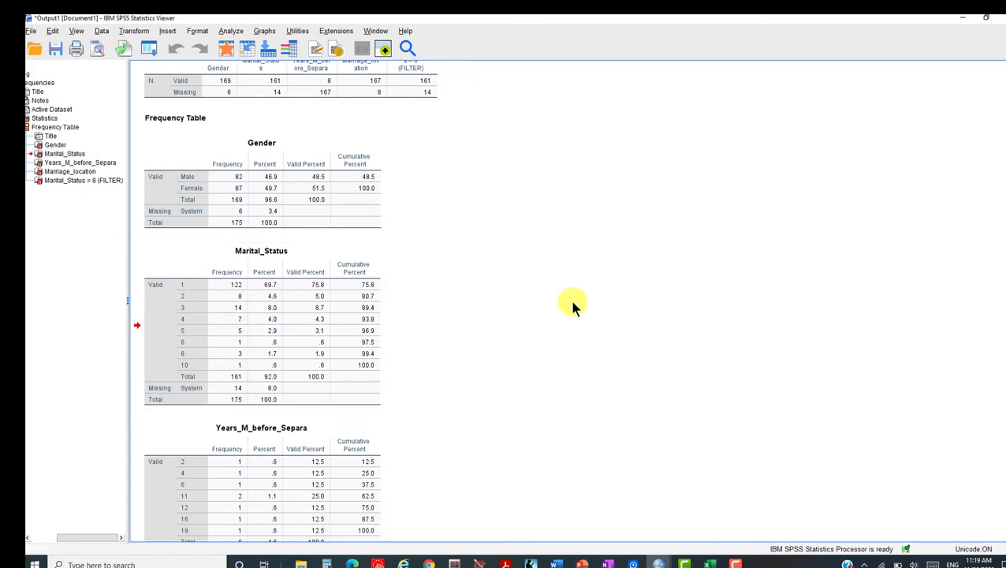
pyautogui.click(342, 203)
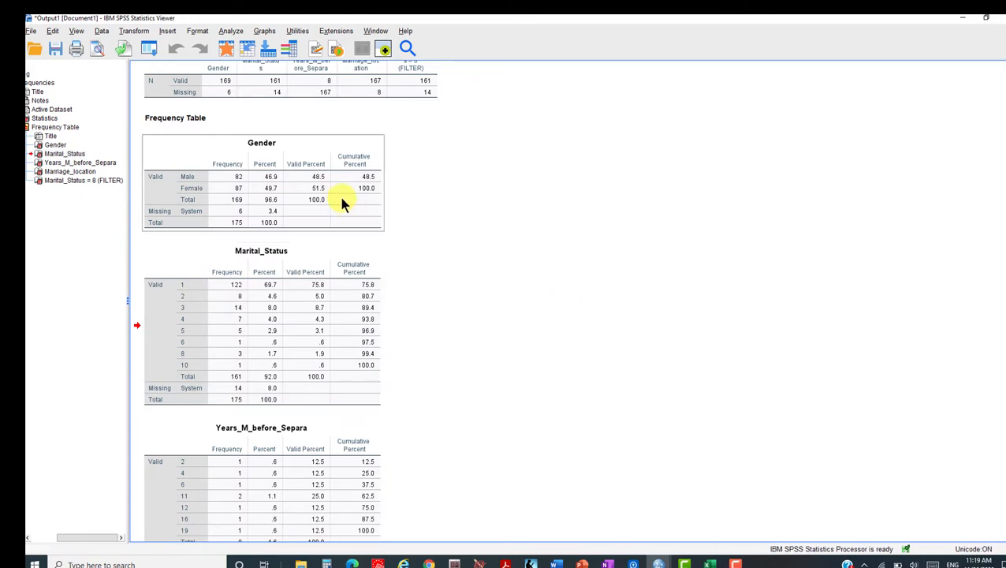
pyautogui.click(320, 139)
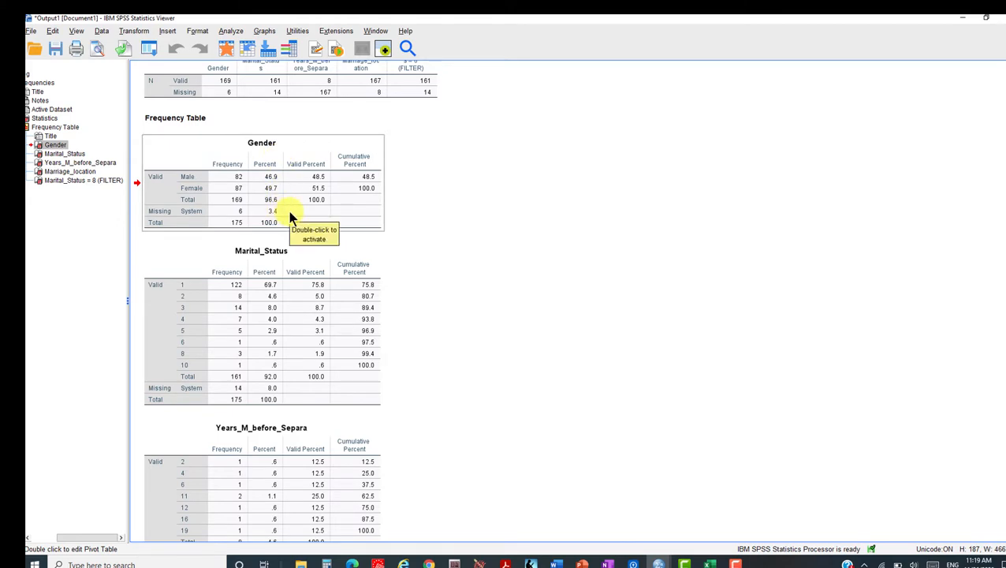
pyautogui.click(371, 253)
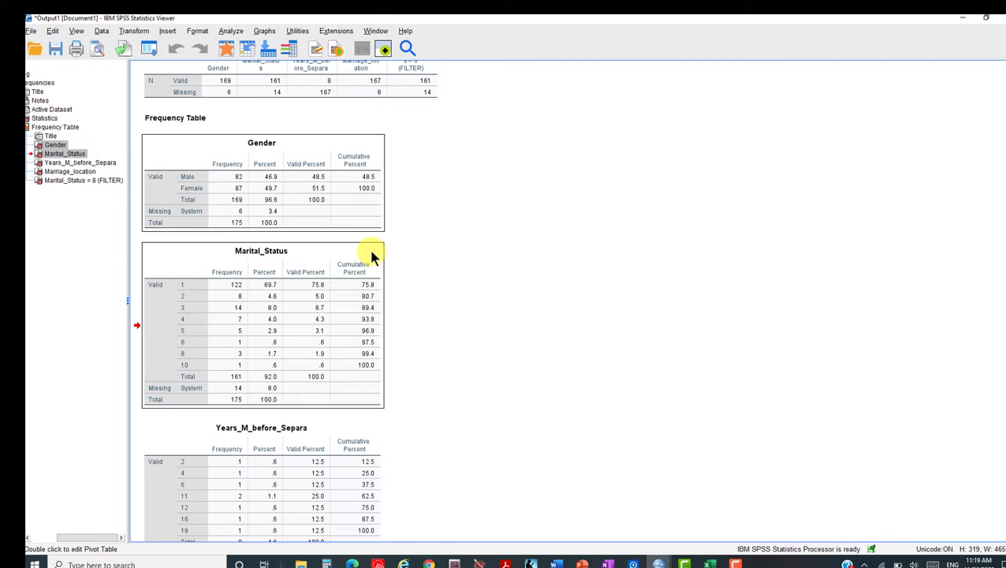
pyautogui.click(566, 224)
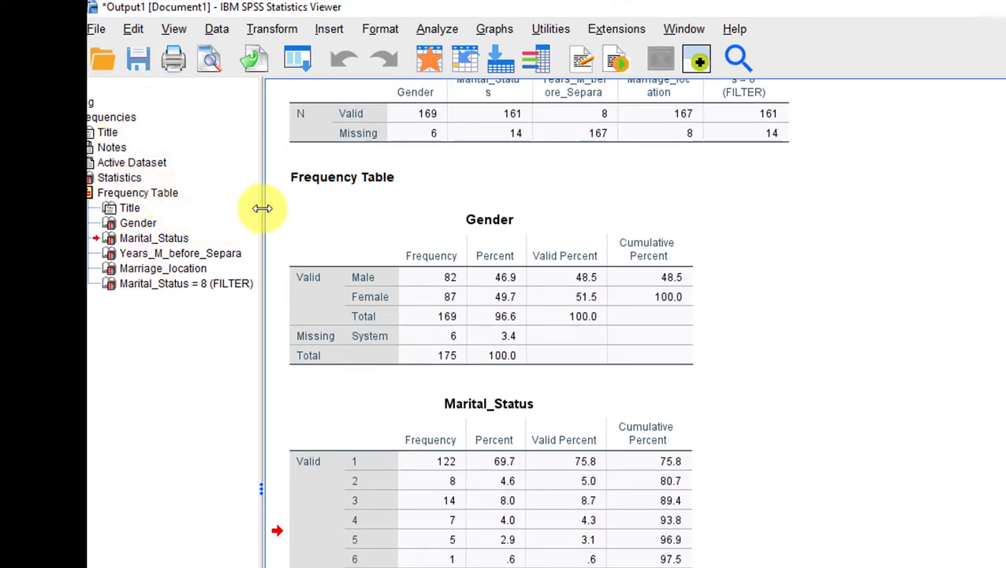
# Widen the output outline and select both the Gender and Marital_Status tables in it
pyautogui.moveTo(262, 209); pyautogui.dragTo(332, 224)
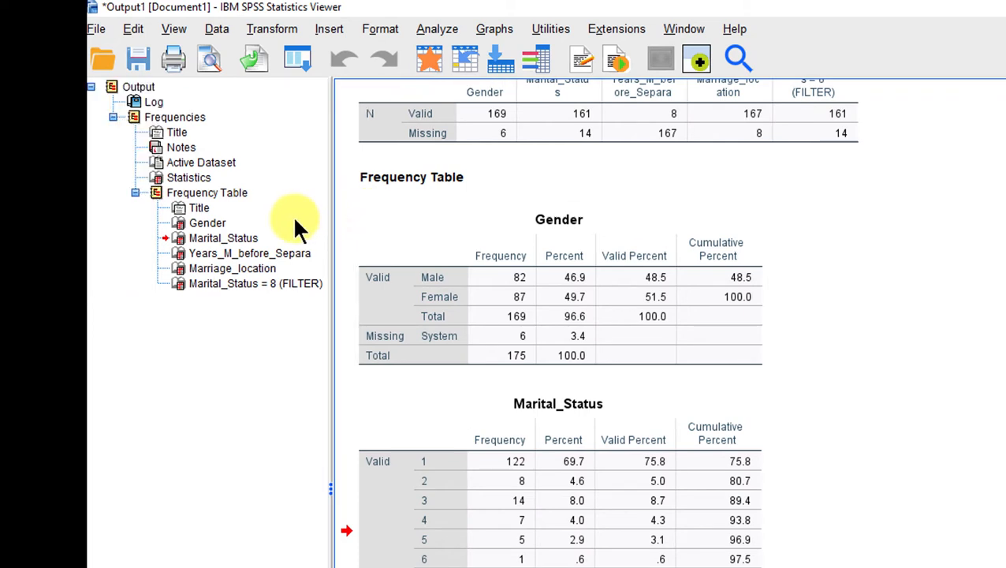
pyautogui.click(246, 414)
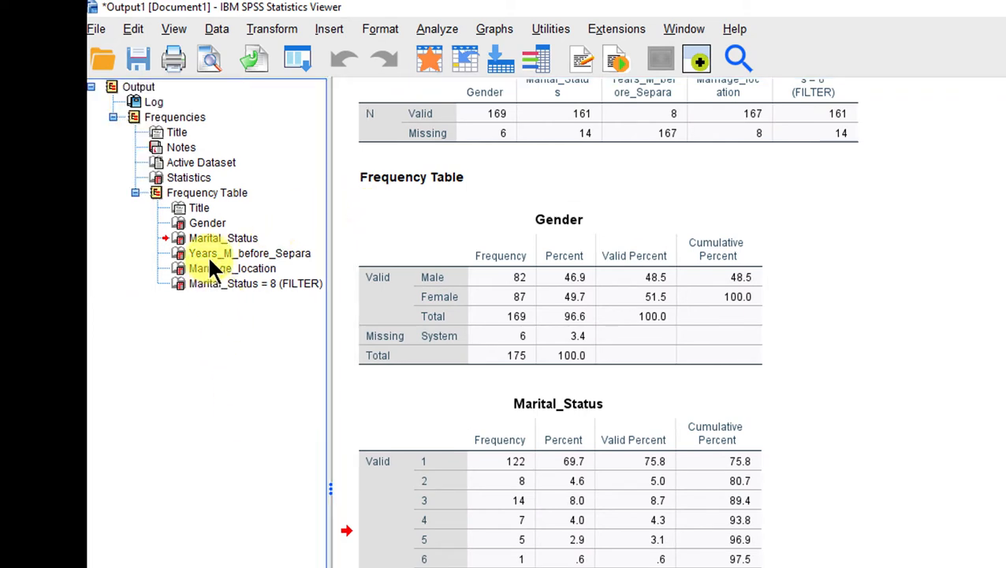
pyautogui.click(206, 224)
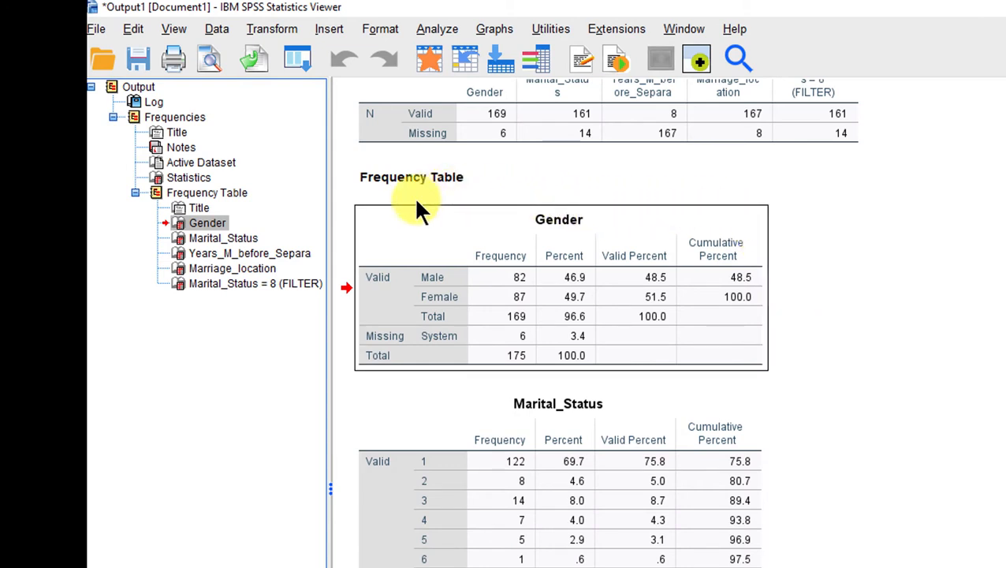
pyautogui.click(229, 238)
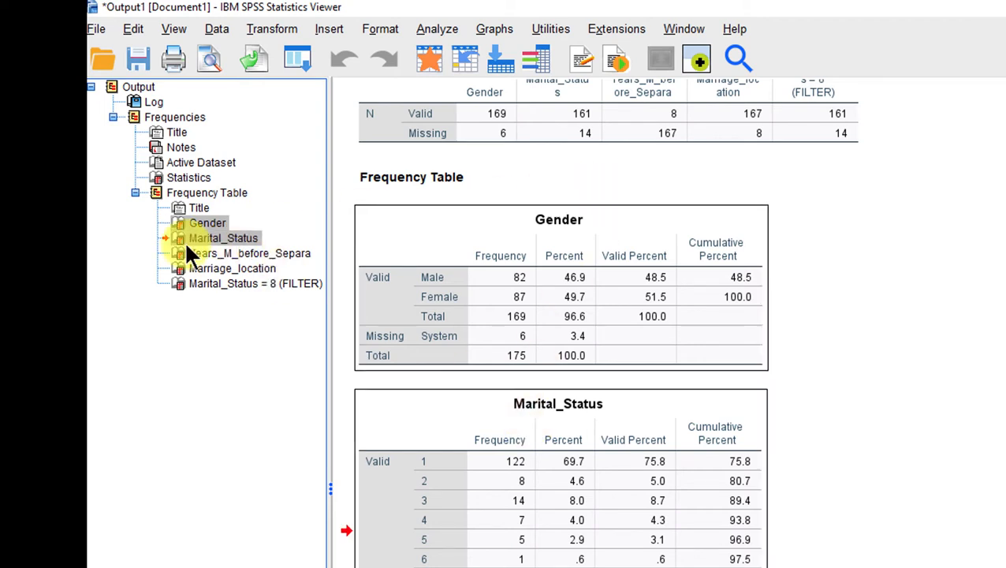
pyautogui.keyDown('ctrl'); pyautogui.click(207, 225); pyautogui.keyUp('ctrl')
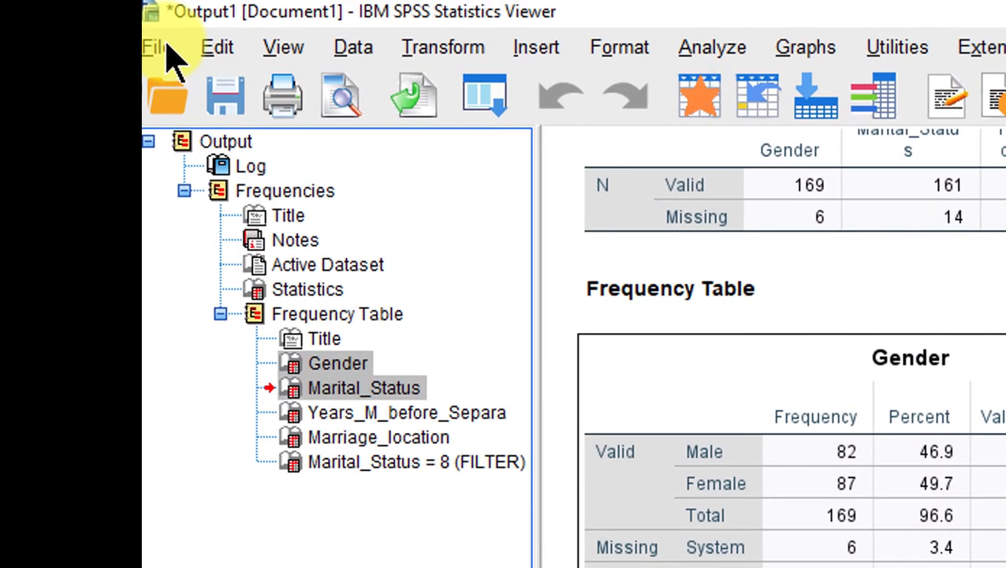
# Export the selected Gender and Marital_Status tables to Excel as Gender_Marital Status_Nov 2020.xlsx in the Florence folder
pyautogui.click(101, 30)
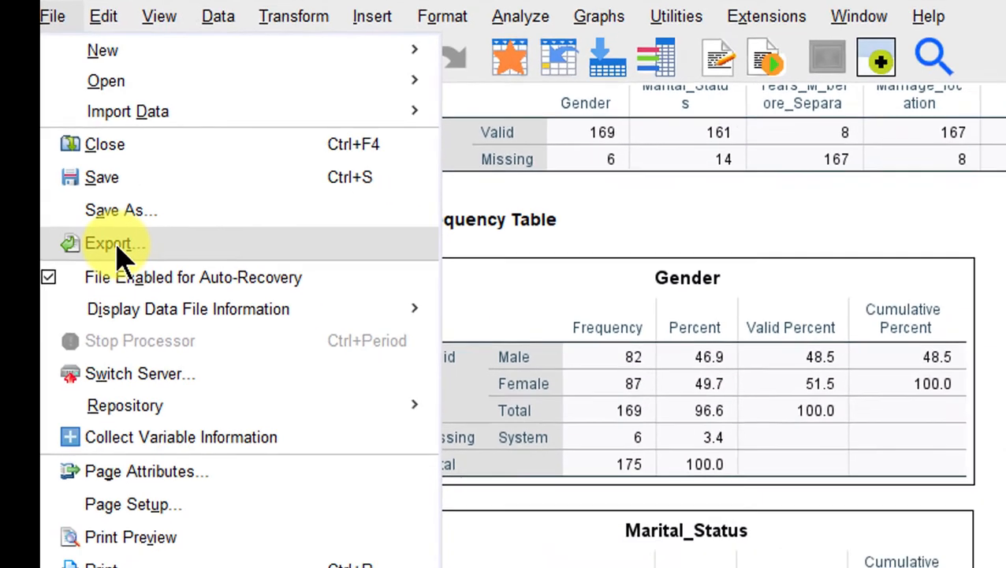
pyautogui.click(236, 324)
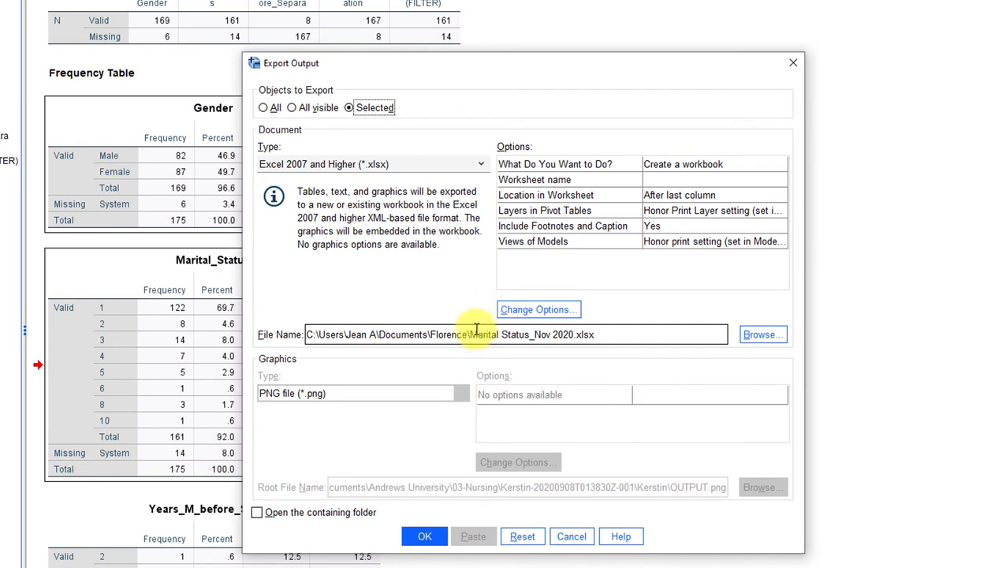
pyautogui.click(471, 335)
pyautogui.click(471, 334)
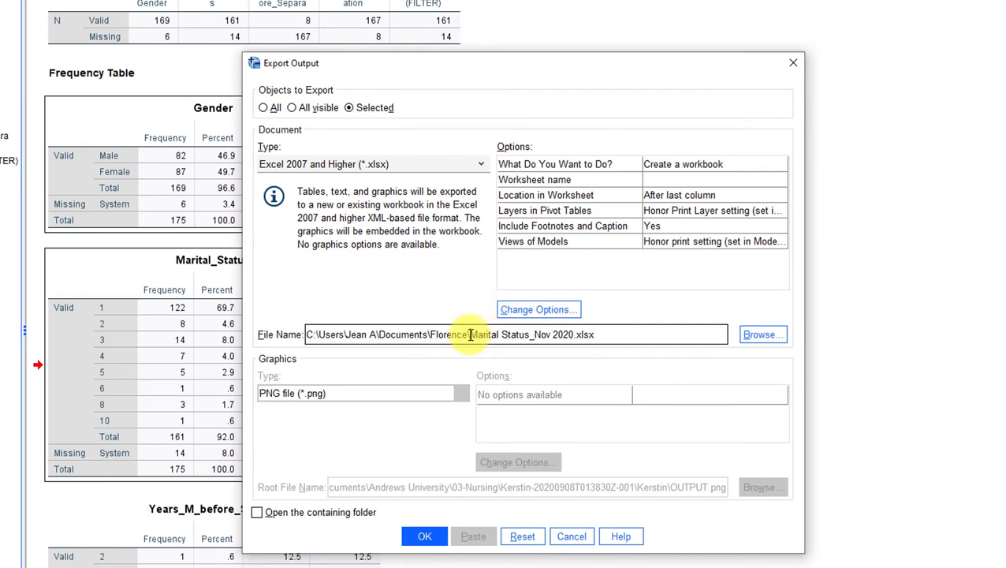
pyautogui.write('Gender')
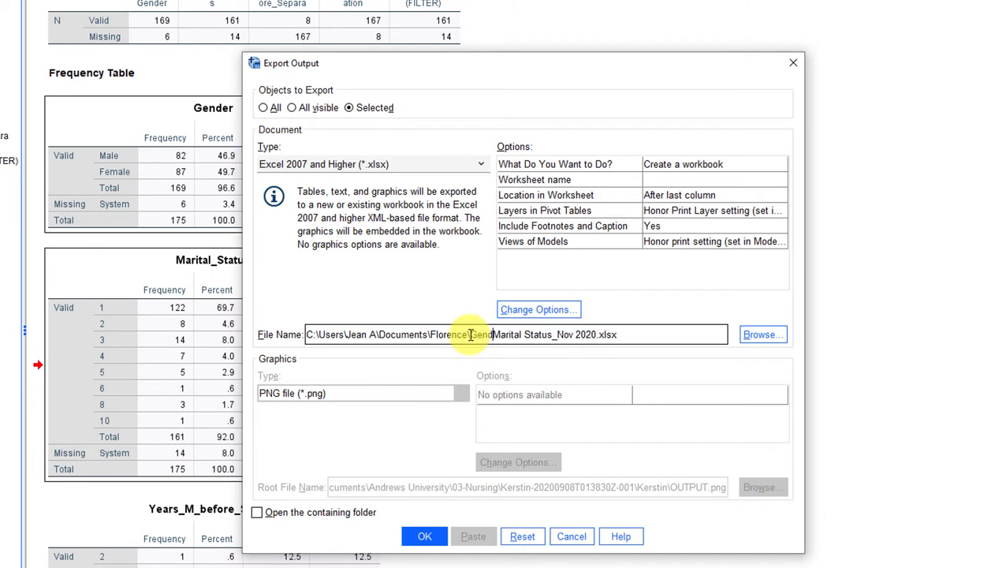
pyautogui.write('_')
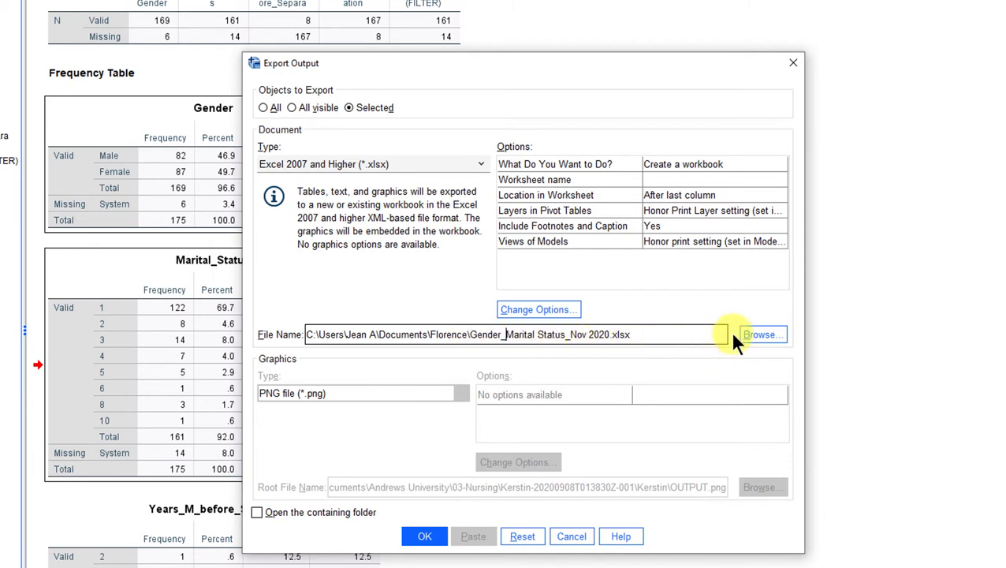
pyautogui.click(421, 536)
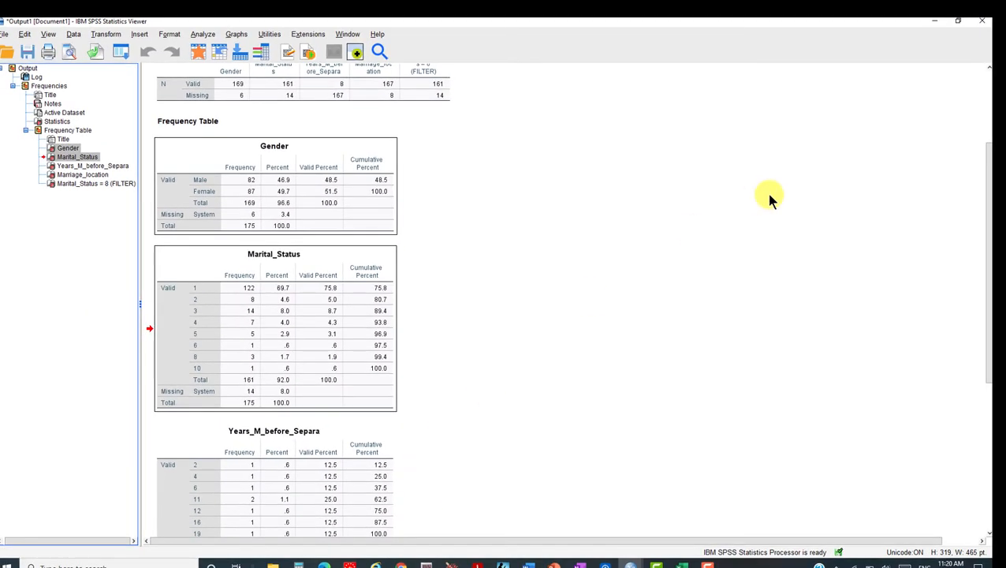
# Minimize the output window, switch to File Explorer and open the Florence folder inside Documents
pyautogui.click(933, 22)
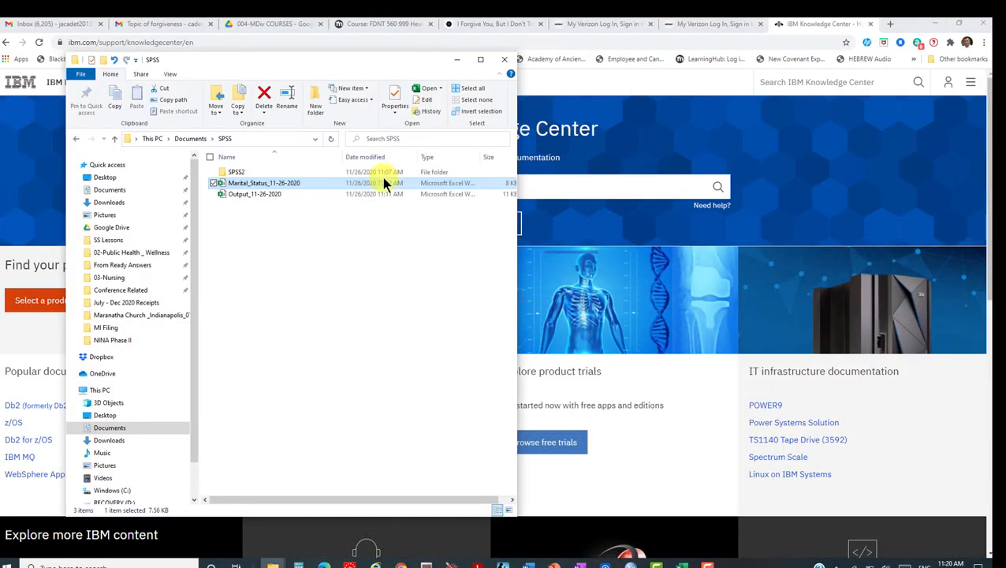
pyautogui.click(192, 139)
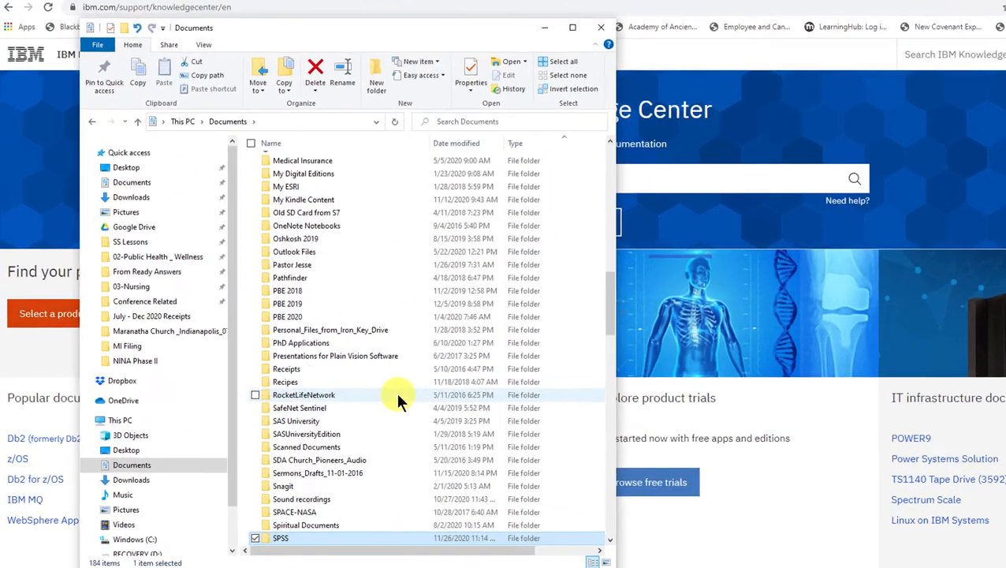
pyautogui.scroll(-1, 404, 392)
pyautogui.scroll(2, 404, 391)
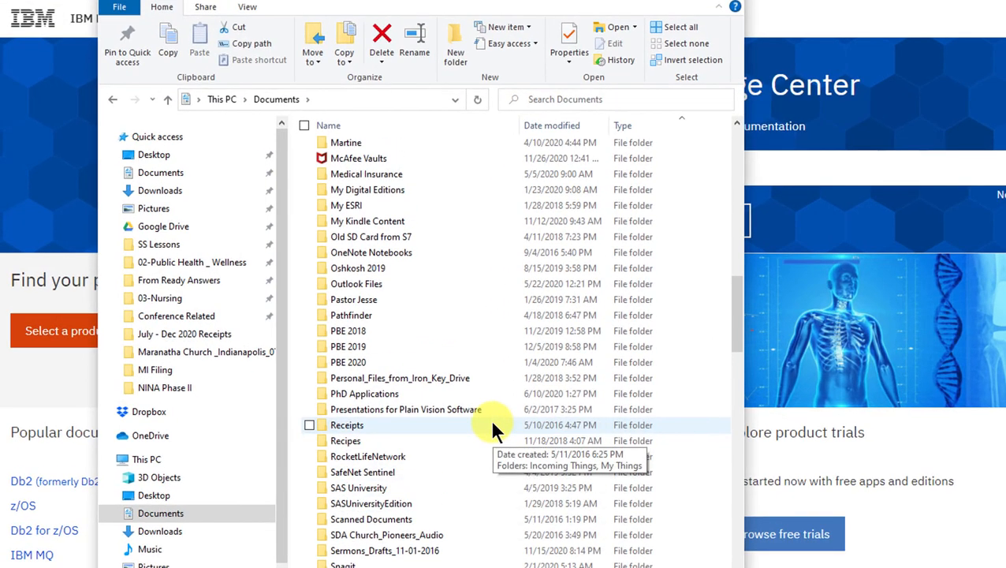
pyautogui.scroll(-5, 492, 426)
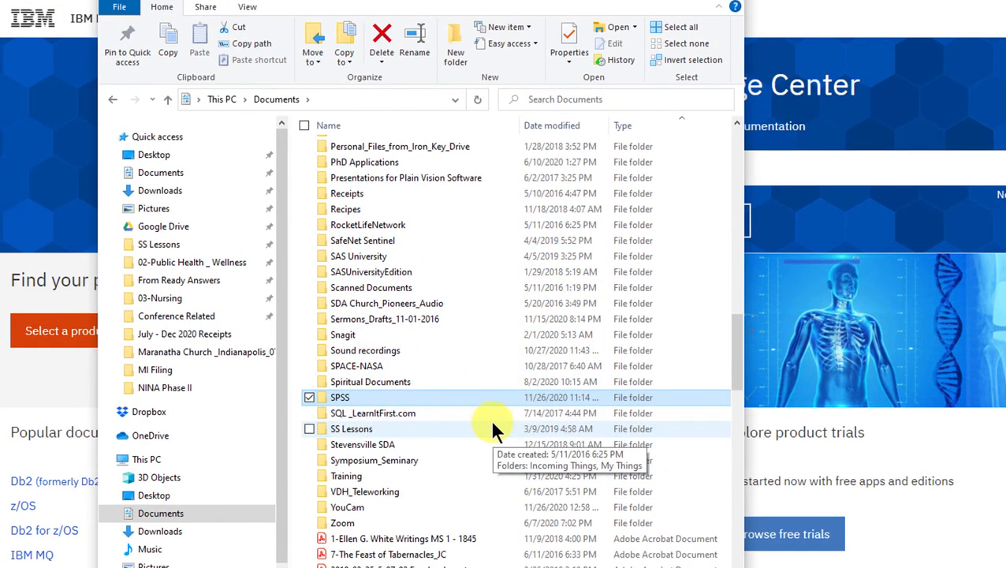
pyautogui.scroll(7, 489, 418)
pyautogui.scroll(10, 588, 389)
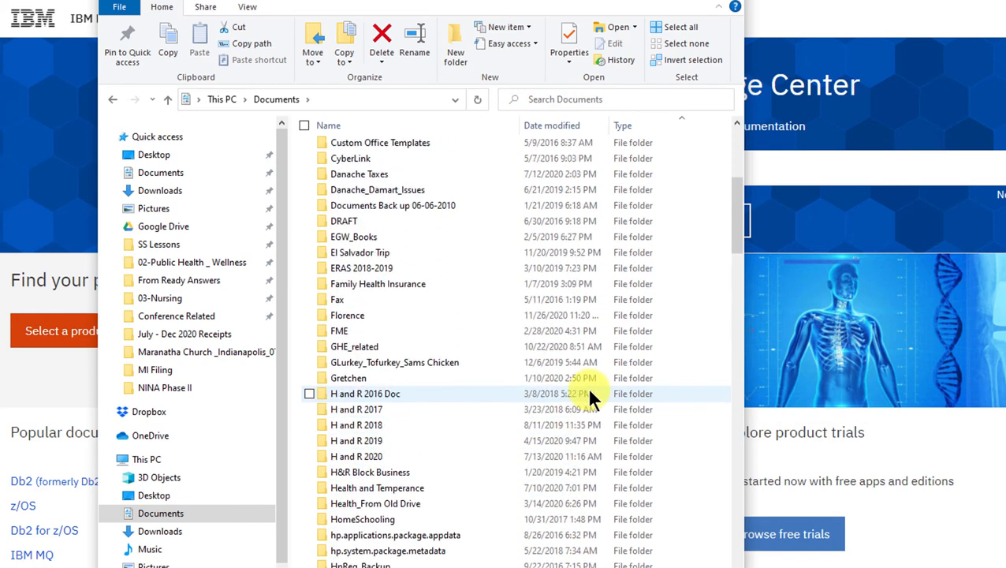
pyautogui.doubleClick(325, 313)
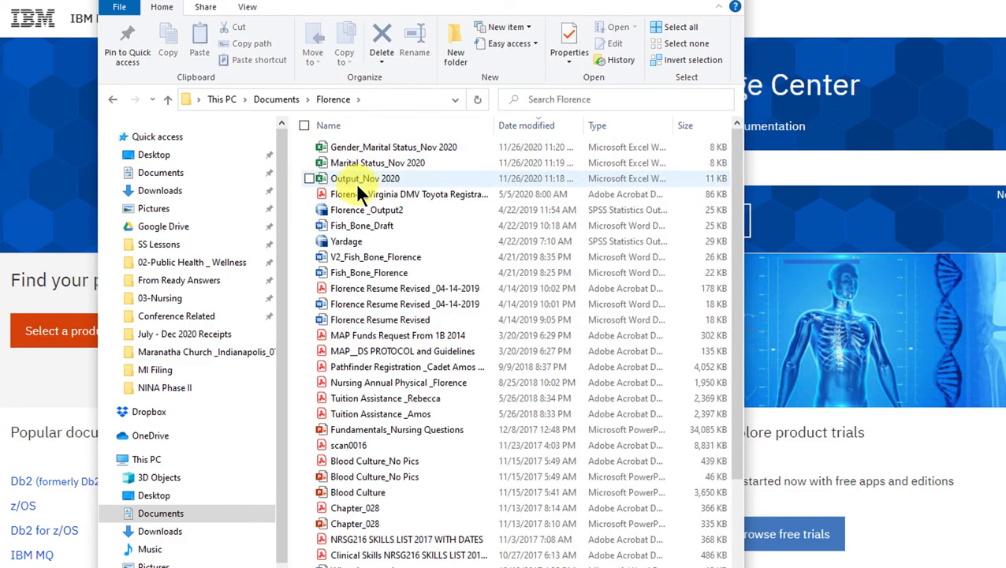
# Open the exported Output_Nov 2020 workbook in Excel and look through its notes, statistics and frequency tables
pyautogui.moveTo(333, 176)
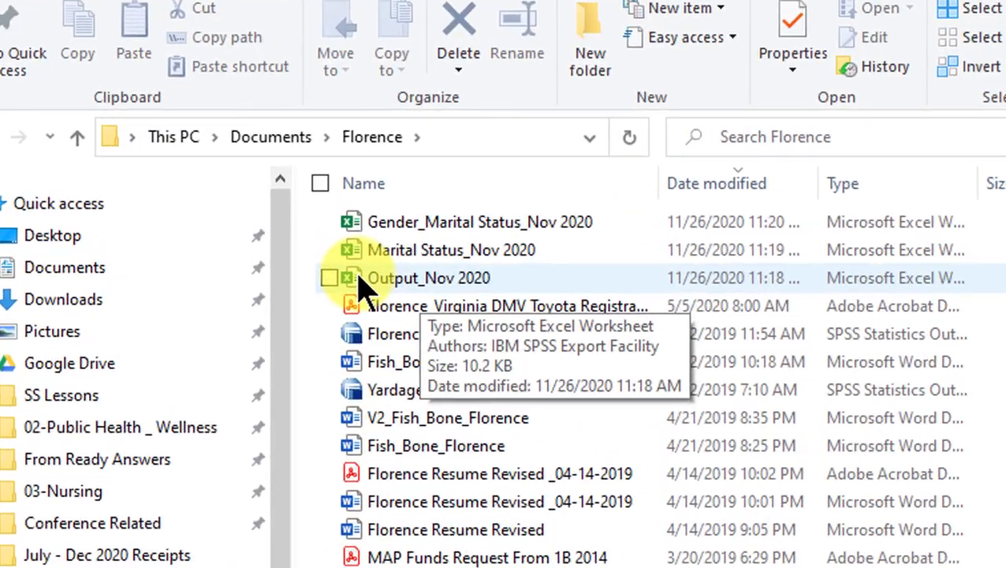
pyautogui.click(359, 274)
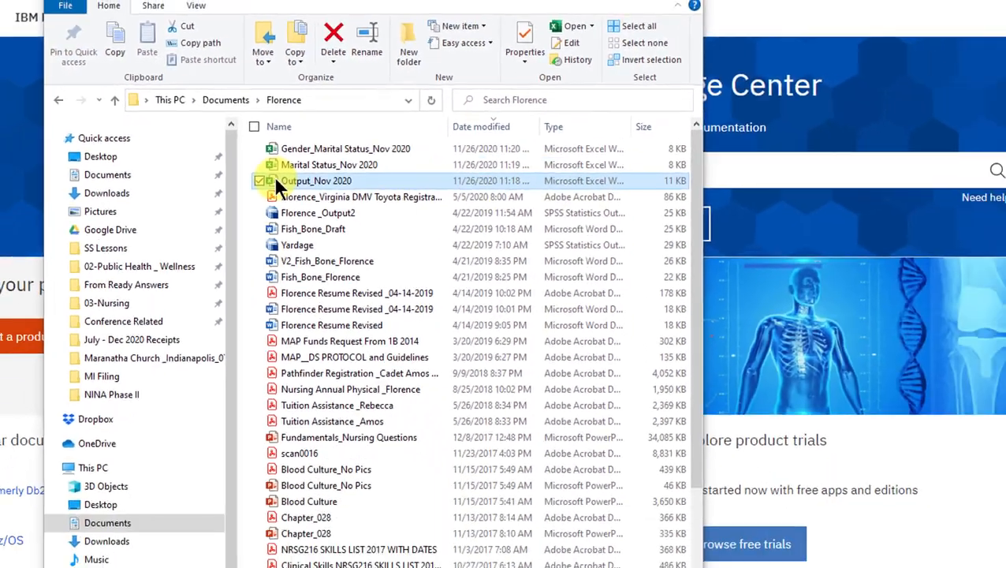
pyautogui.doubleClick(361, 279)
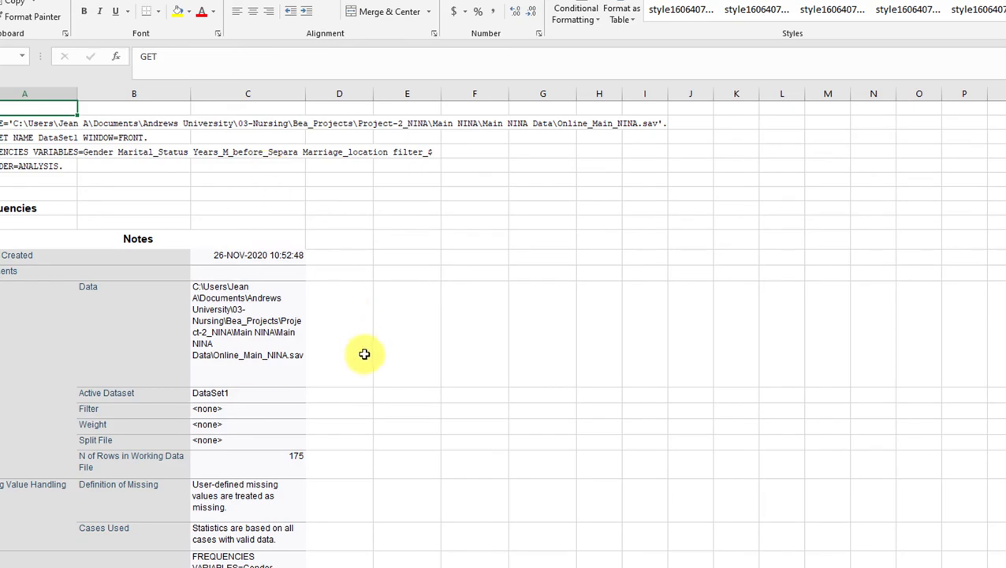
pyautogui.scroll(-5, 365, 355)
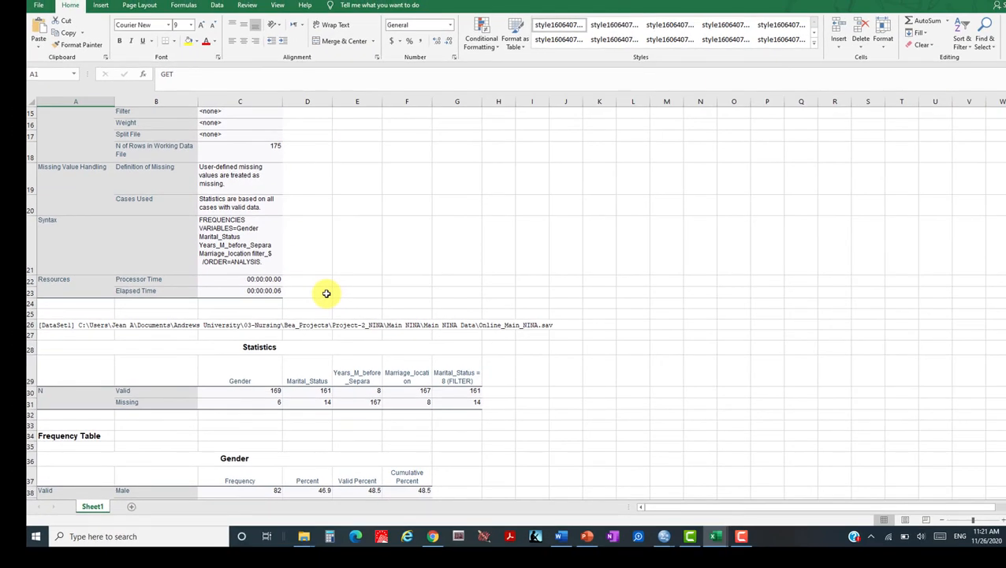
pyautogui.scroll(-6, 326, 293)
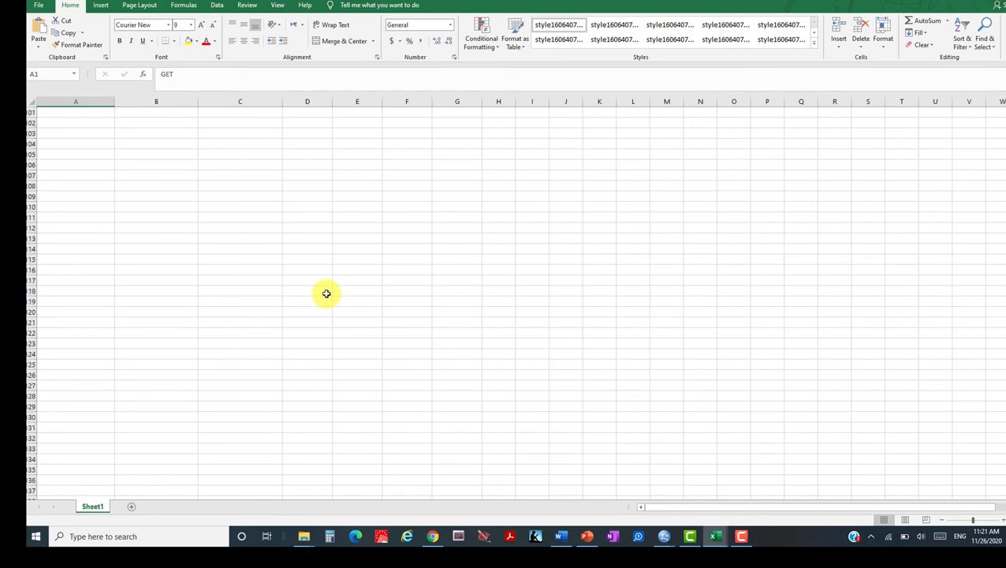
pyautogui.scroll(4, 326, 294)
pyautogui.scroll(-3, 327, 293)
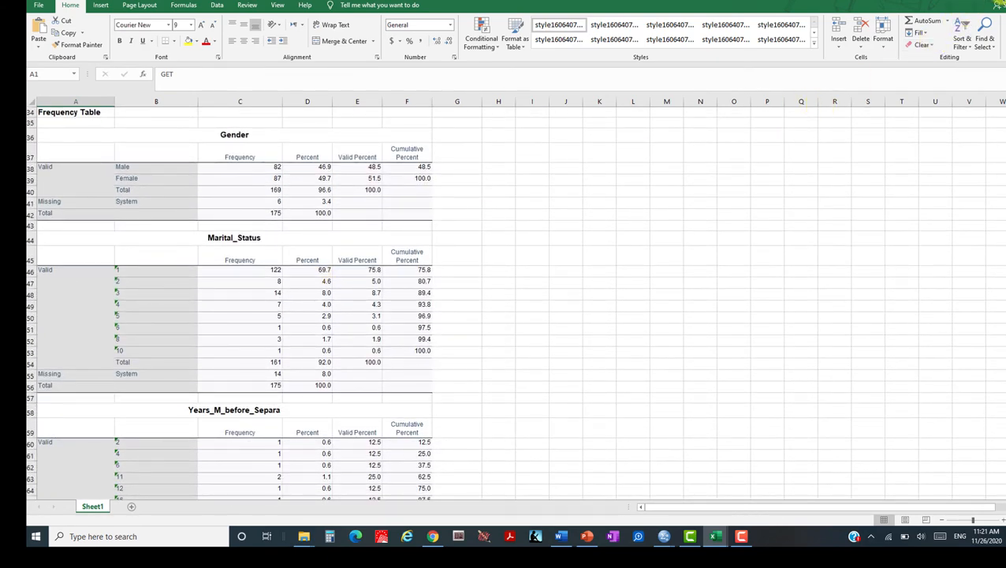
# Leave the Output_Nov 2020 workbook and check the Marital Status_Nov 2020 and Gender_Marital Status_Nov 2020 workbooks from the Florence folder
pyautogui.click(1005, 2)
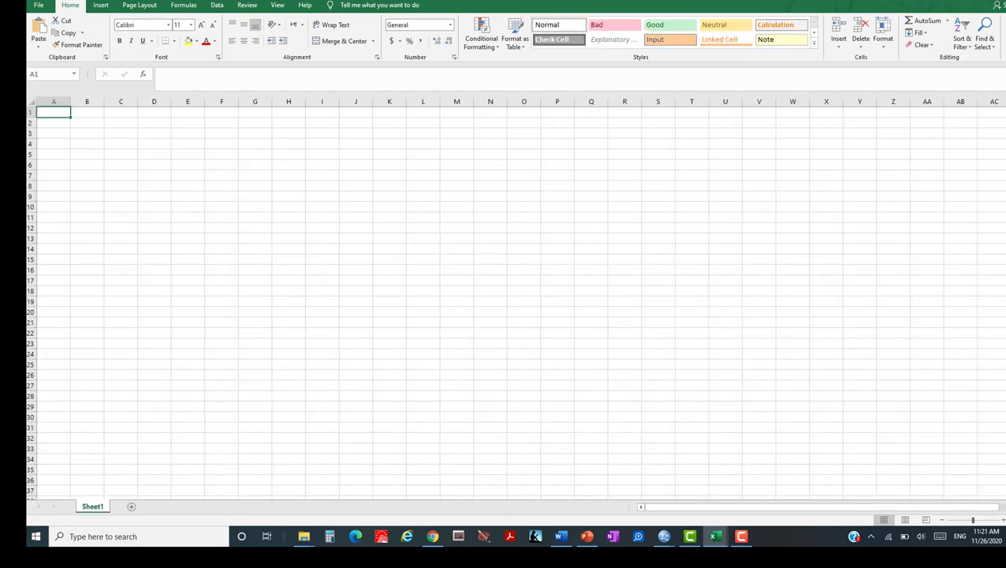
pyautogui.click(1005, 2)
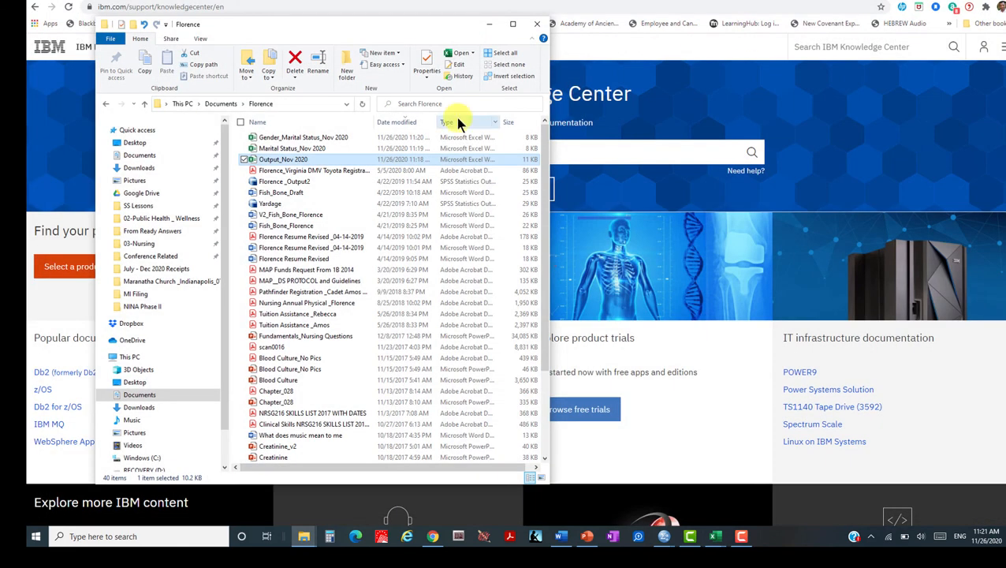
pyautogui.click(271, 150)
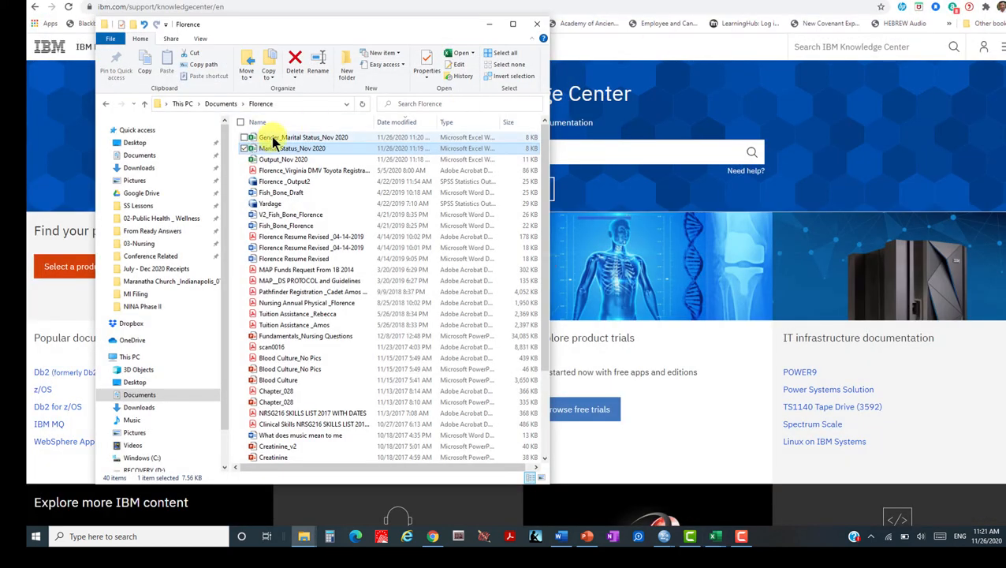
pyautogui.doubleClick(272, 136)
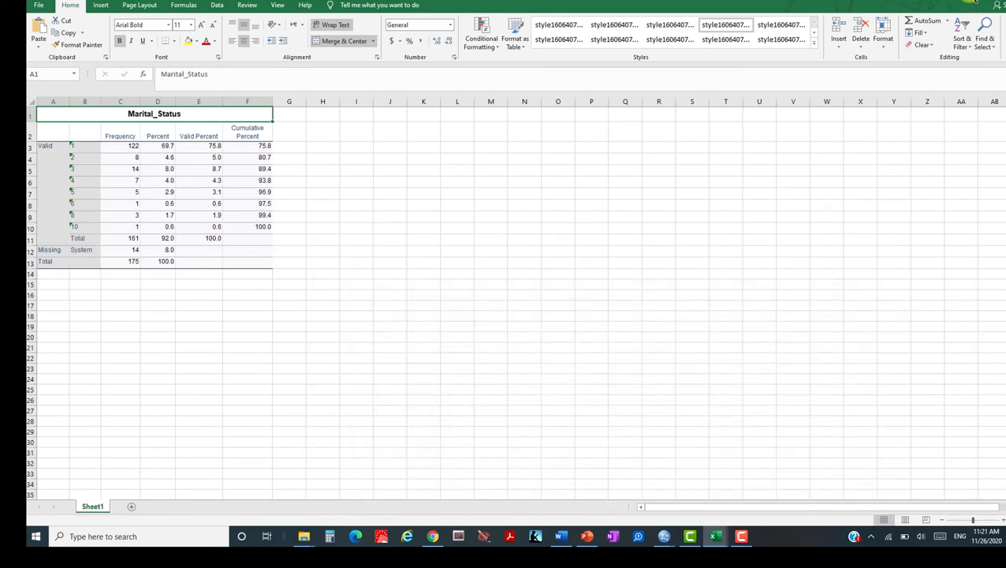
# Put away the Excel workbook and the Florence folder window, and switch back to the SPSS Output1 window
pyautogui.click(971, 0)
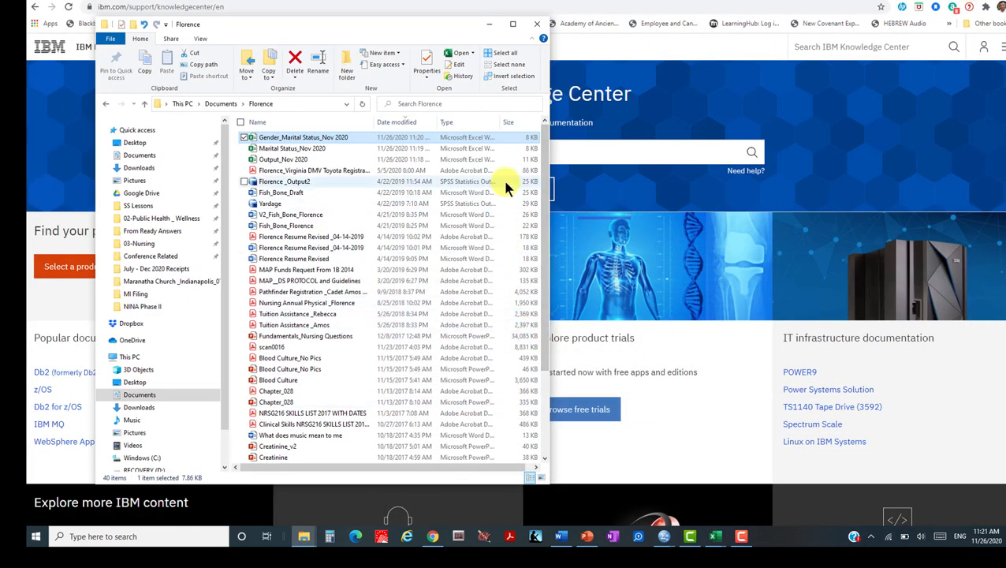
pyautogui.click(488, 25)
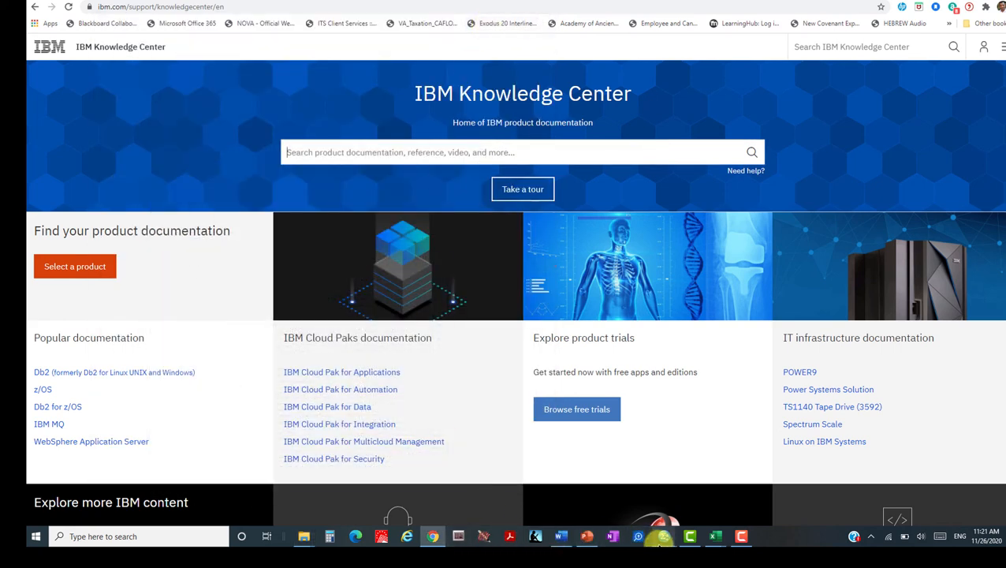
pyautogui.moveTo(665, 543)
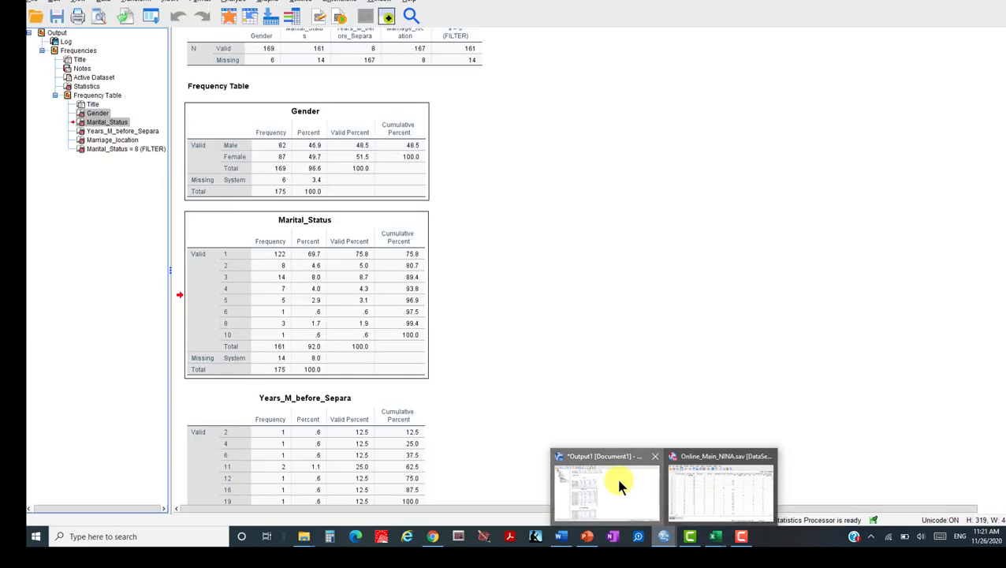
pyautogui.click(619, 483)
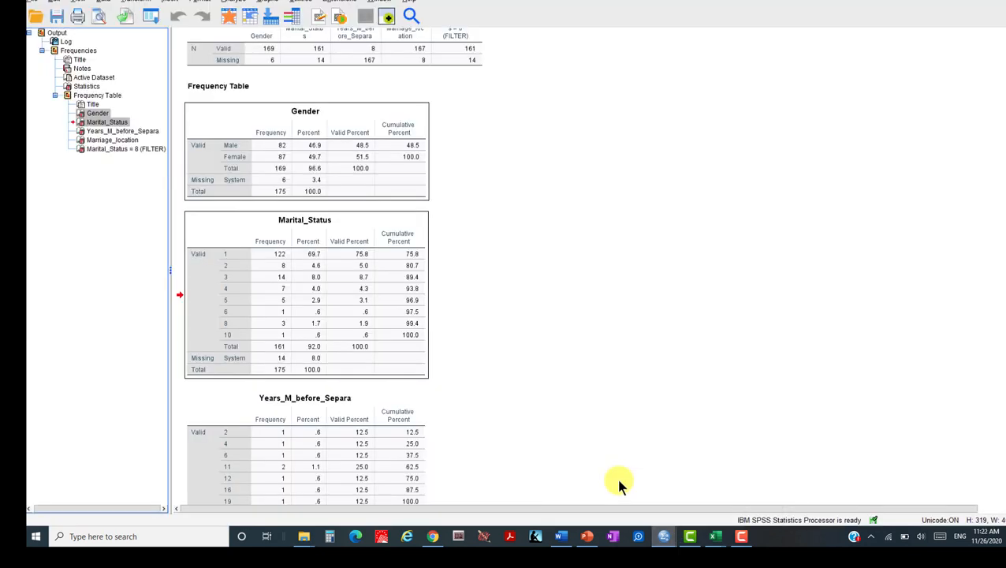